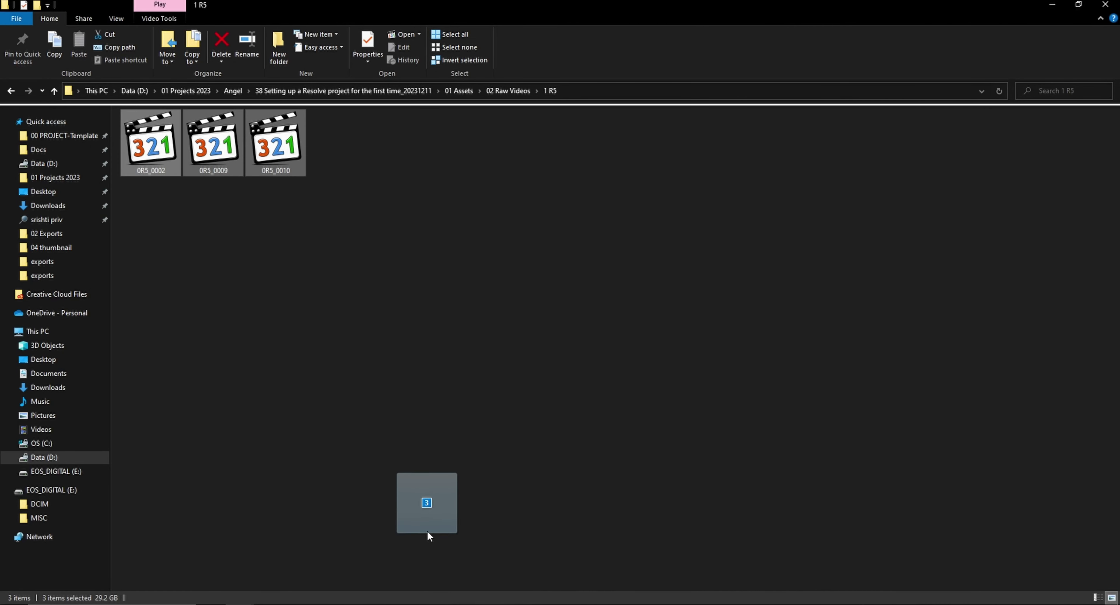
- Import three video files from Explorer into the Media Pool, accepting the frame-rate prompt
left_click_drag(427, 536, 435, 579)
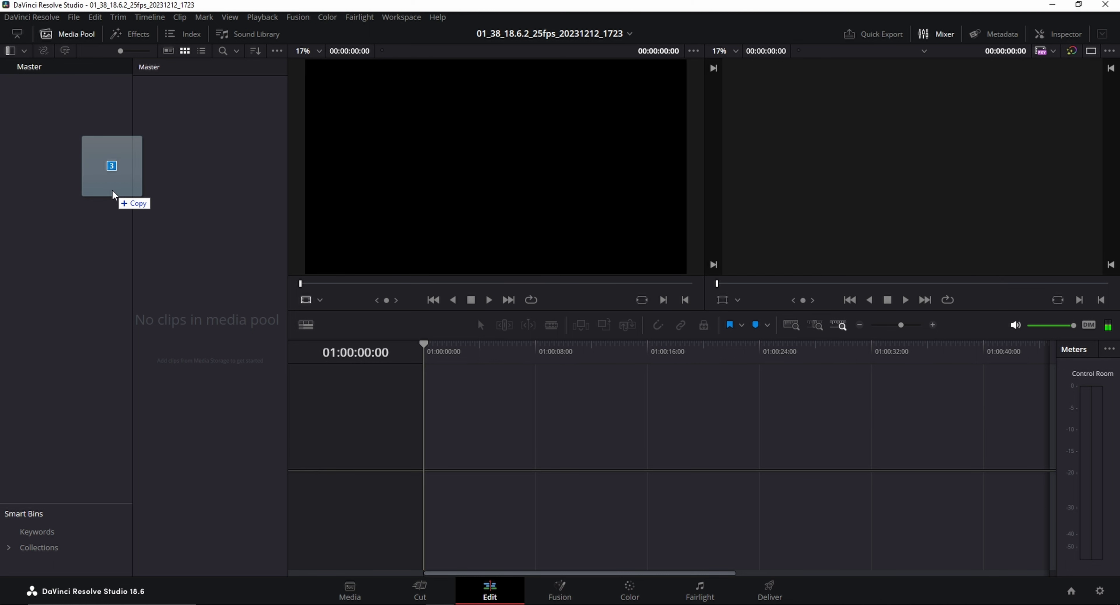
left_click_drag(113, 194, 114, 195)
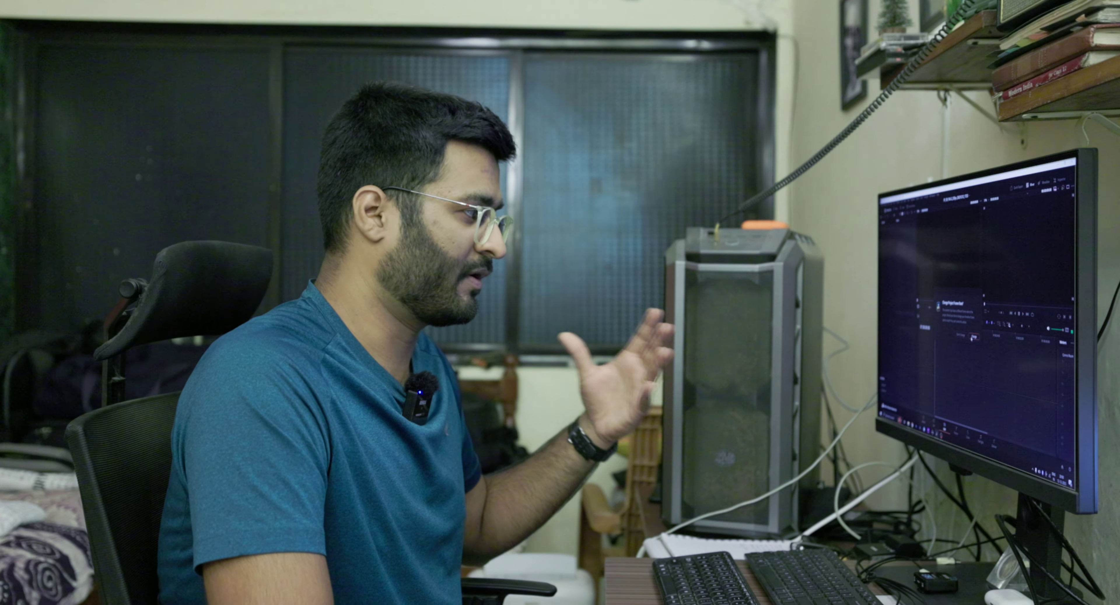
left_click(968, 336)
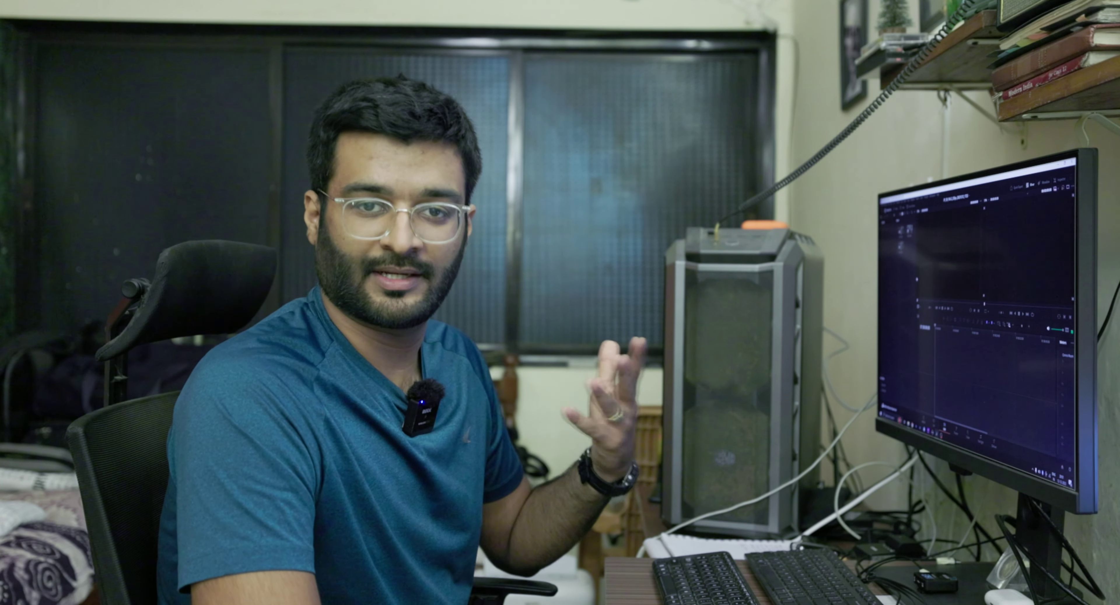
- Select the imported clips, open the project list, and select the three bins in Master
key("ctrl+a")
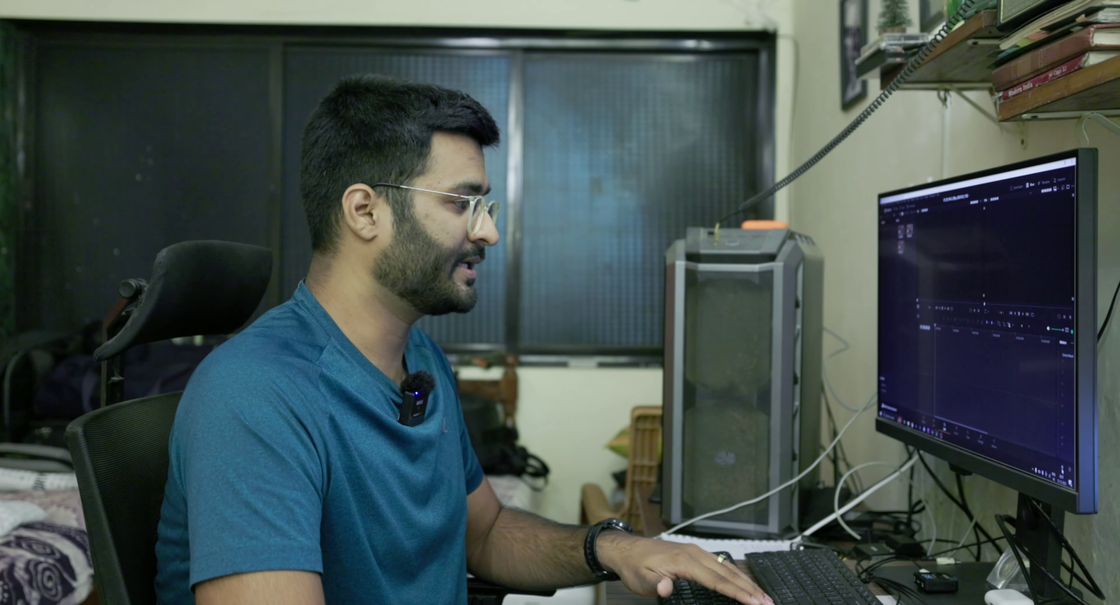
key("shift+1")
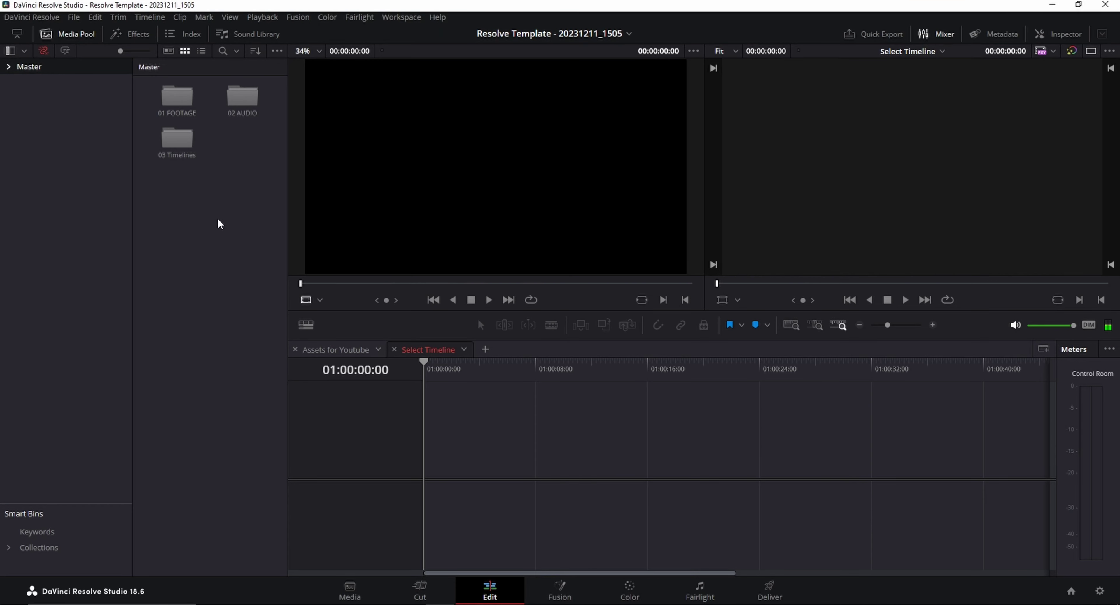
left_click_drag(264, 198, 160, 90)
- Switch to project 01_38_18.6.2_25fps_20231212_1723 and expand its 01 FOOTAGE bin
left_click(629, 34)
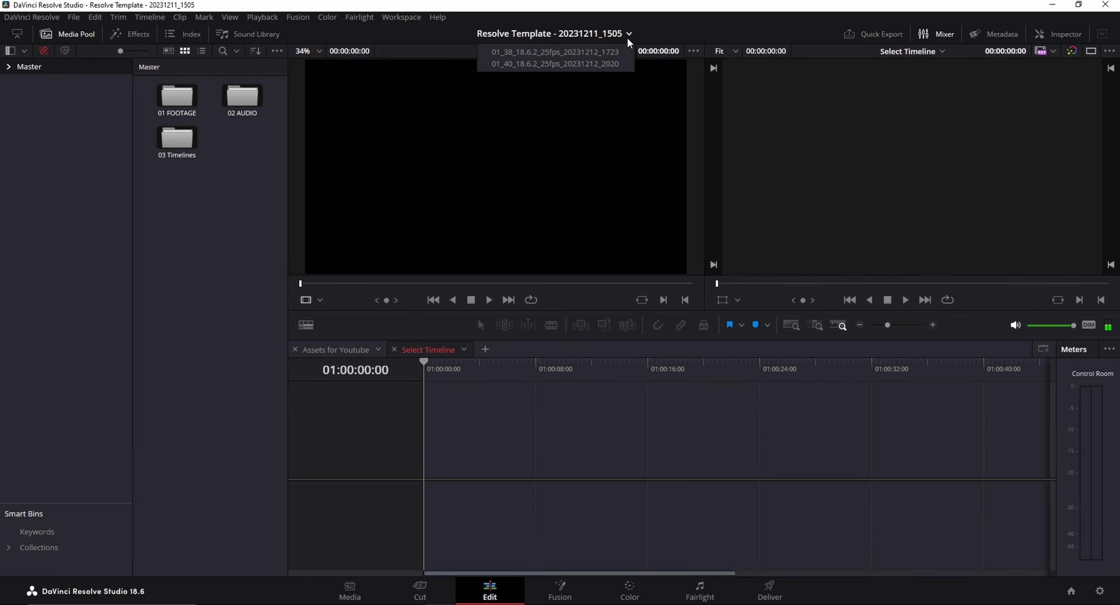
left_click(613, 53)
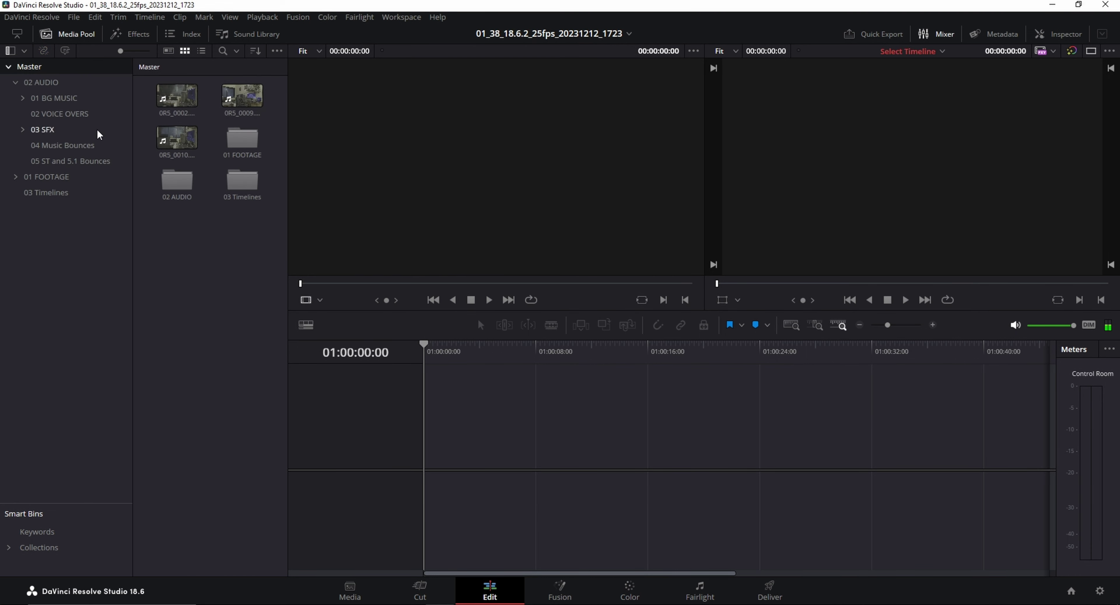
left_click(15, 176)
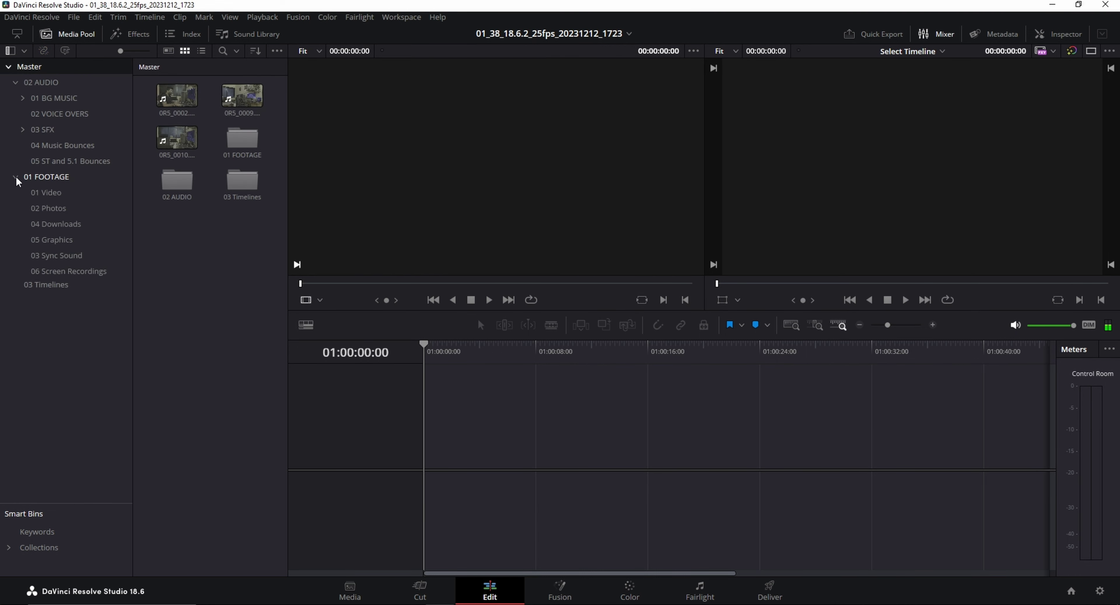
- Move the three loose Master clips into the empty 01 Video bin
left_click(86, 198)
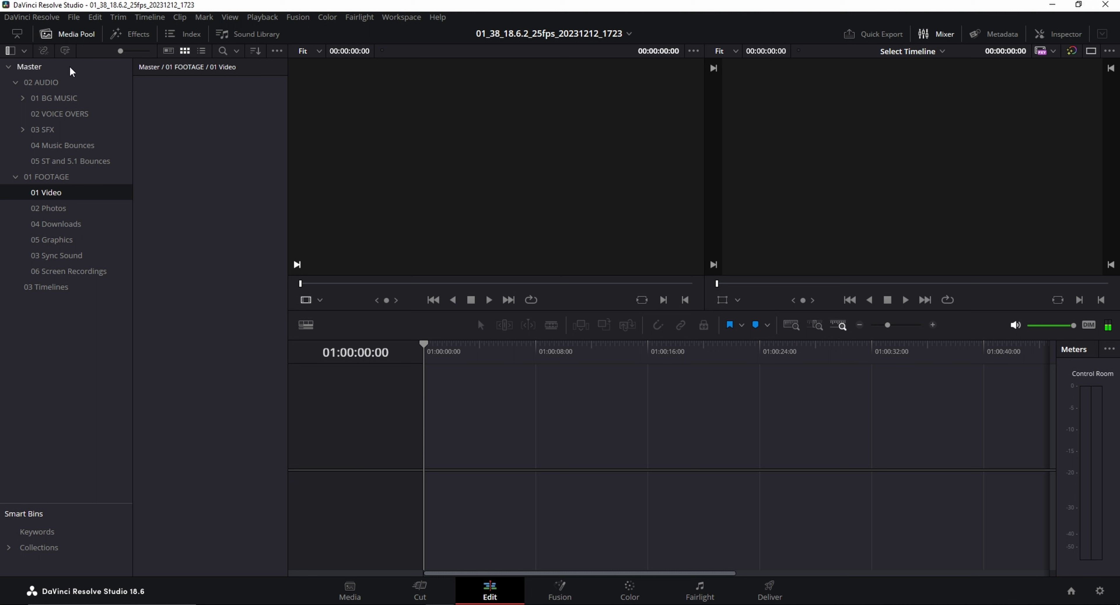
left_click(50, 68)
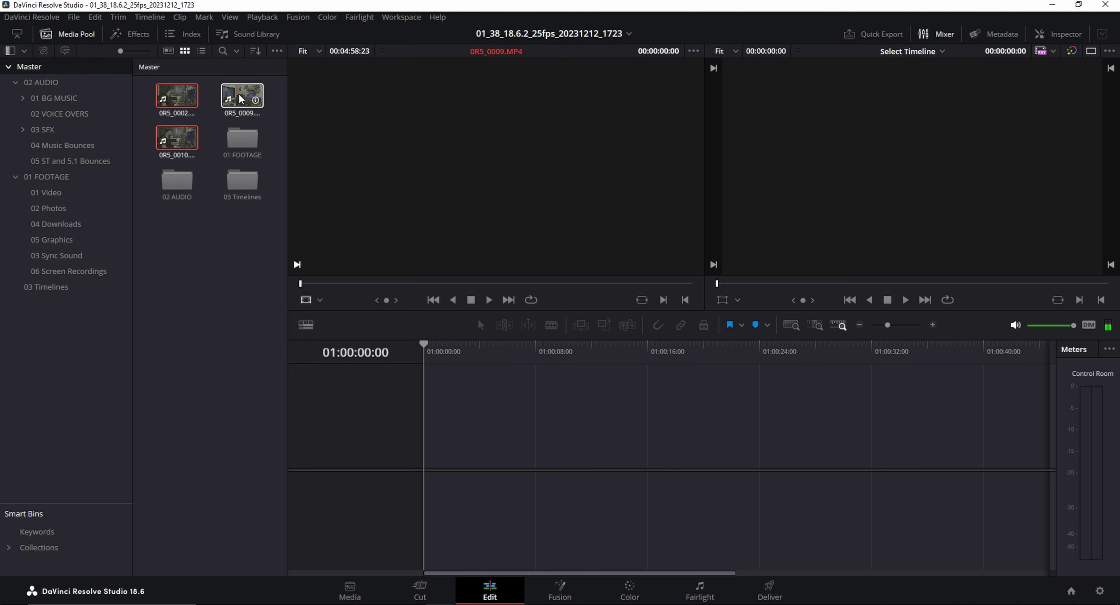
left_click_drag(242, 98, 66, 199)
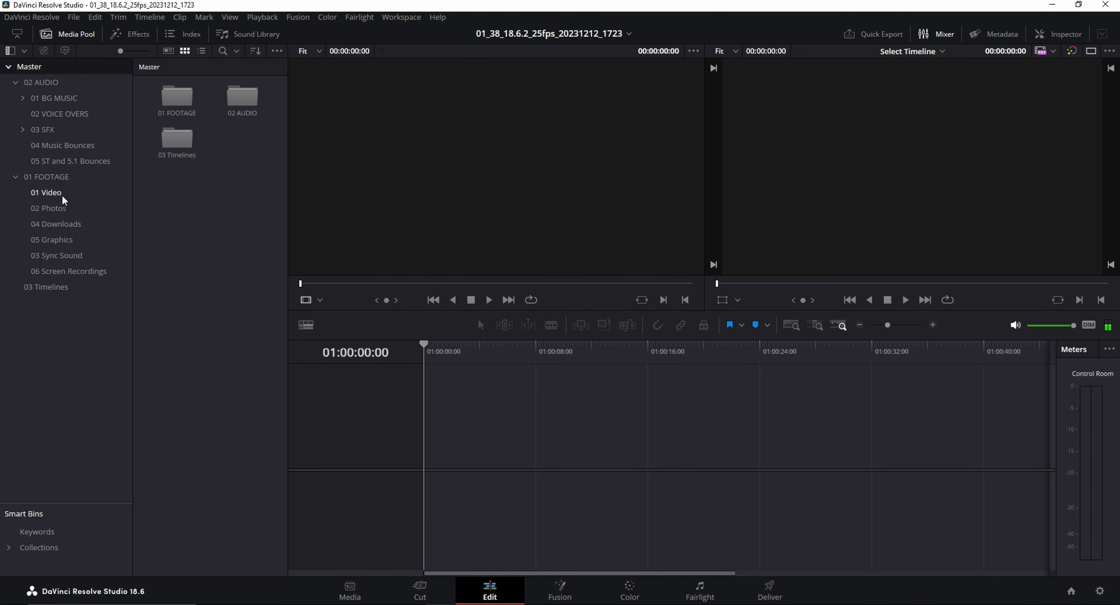
- Preview clip 0R5_0002 and the first Youtube Library music track in the source viewer
left_click(104, 198)
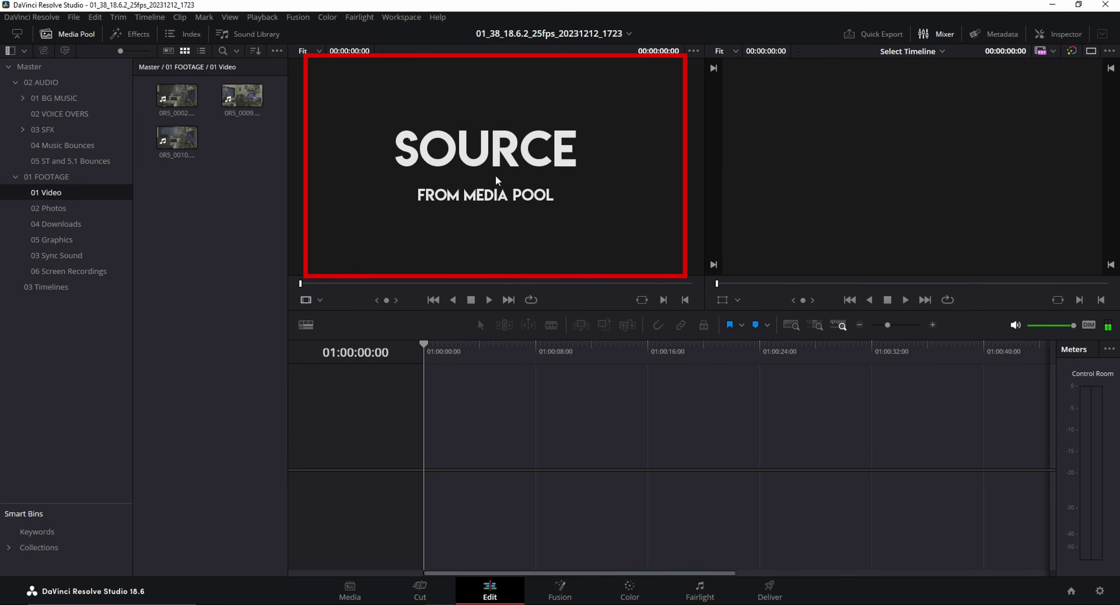
left_click(161, 87)
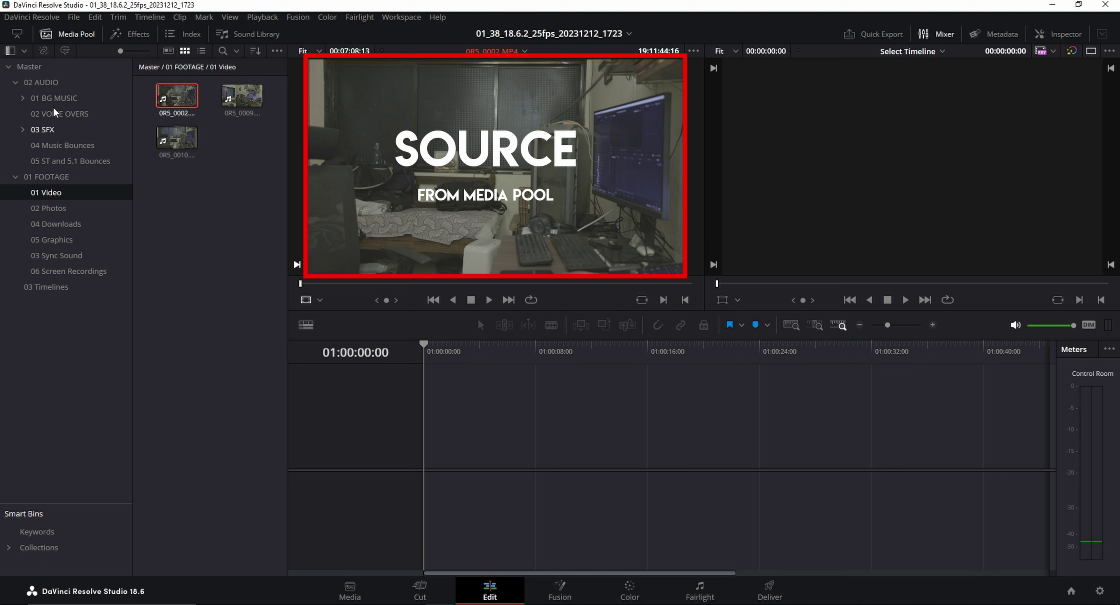
left_click(23, 98)
left_click(52, 113)
left_click(176, 95)
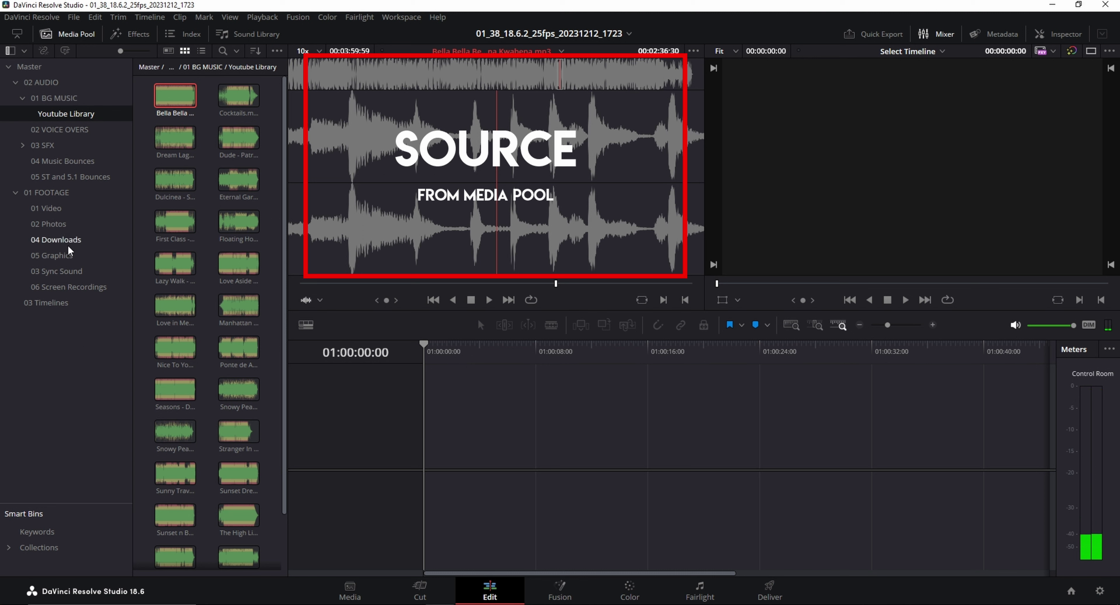
- Back in the 01 Video bin, load clip 0R5_0009 into the source viewer
left_click(46, 208)
left_click(242, 96)
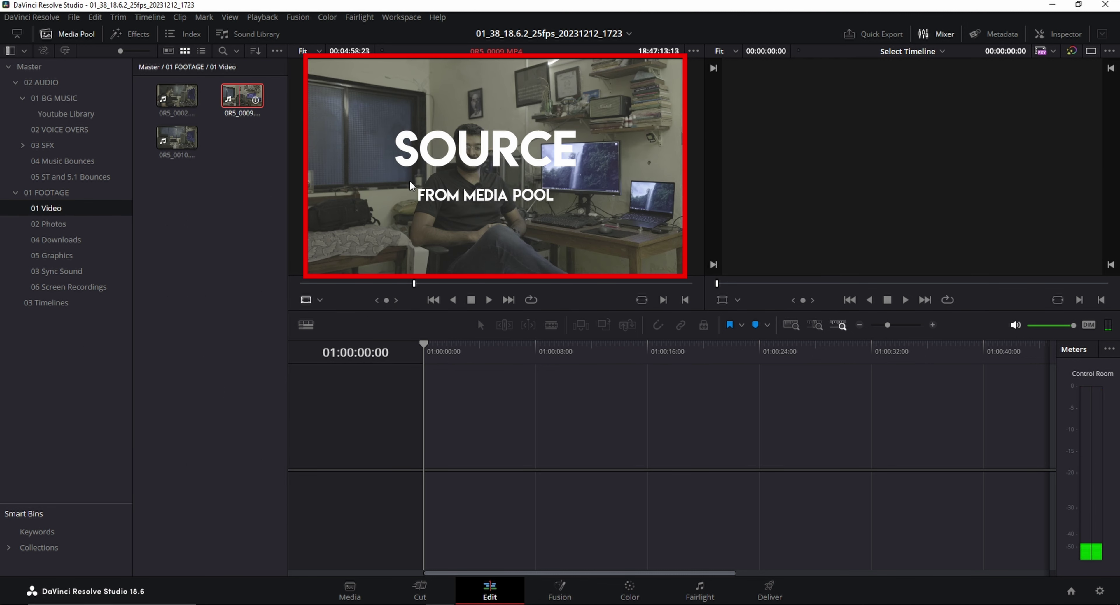
mouse_move(410, 186)
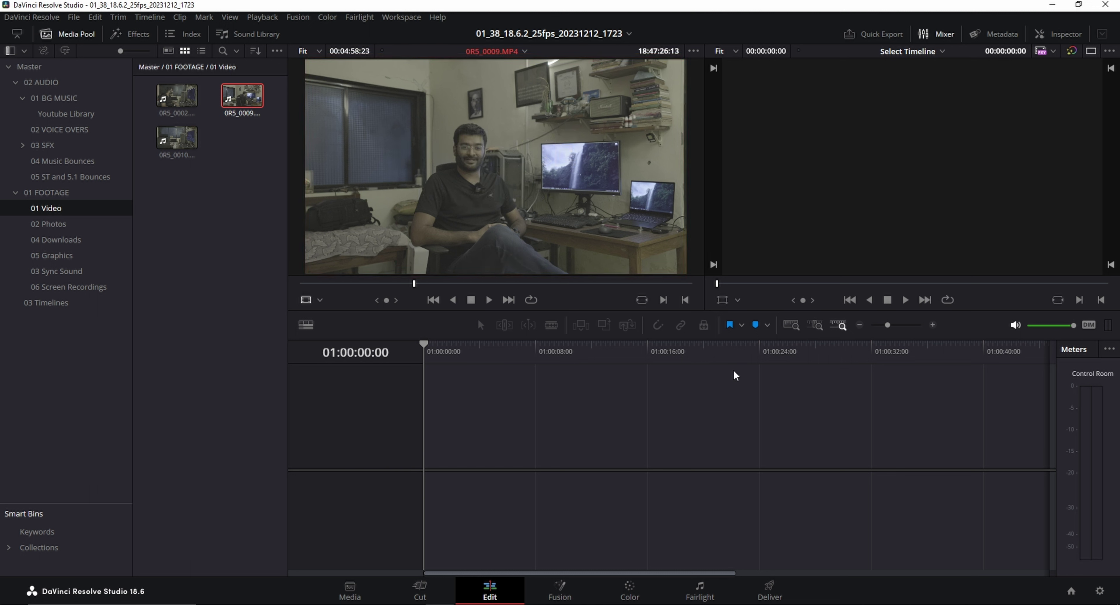
- Drop 0R5_0009 onto a new Timeline 2, scrub to 01:03:09:08, and switch to single-viewer mode
left_click_drag(254, 99, 427, 443)
left_click_drag(555, 352, 528, 353)
mouse_move(403, 219)
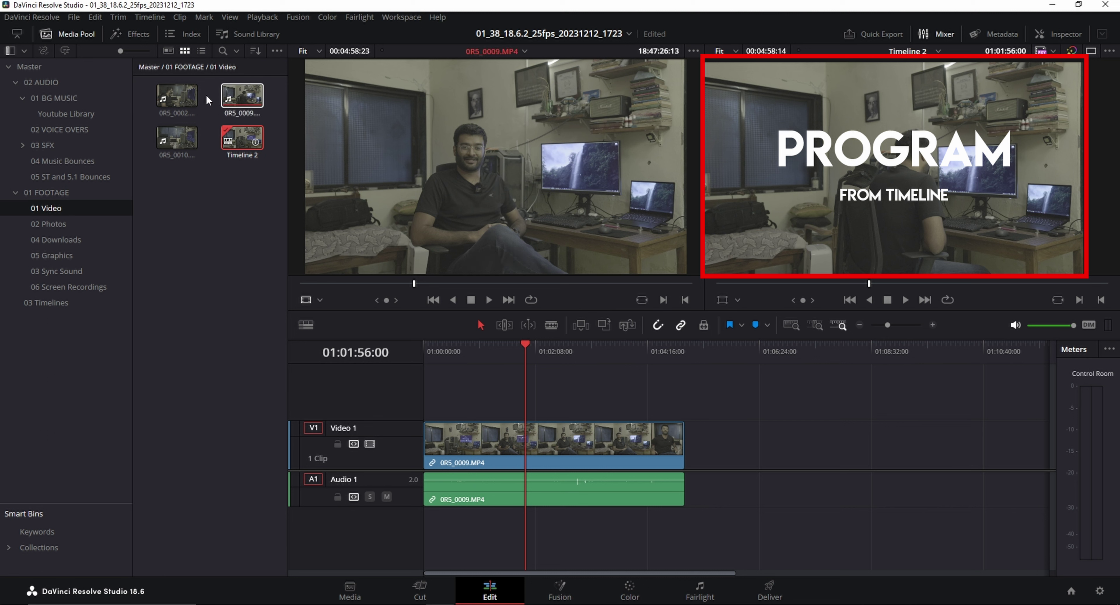
left_click(501, 353)
left_click(554, 353)
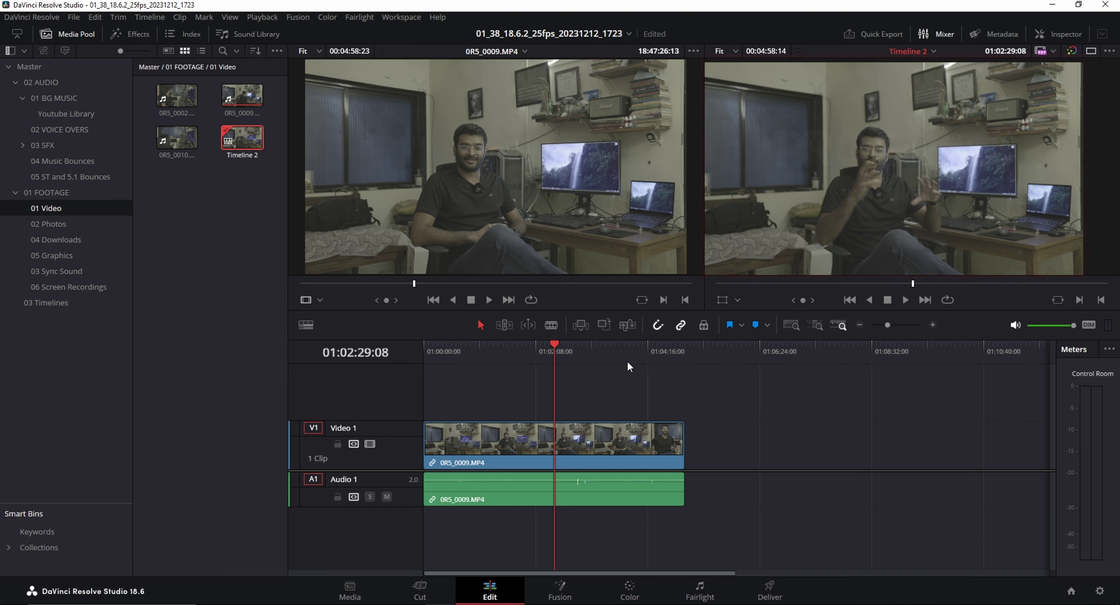
left_click(589, 352)
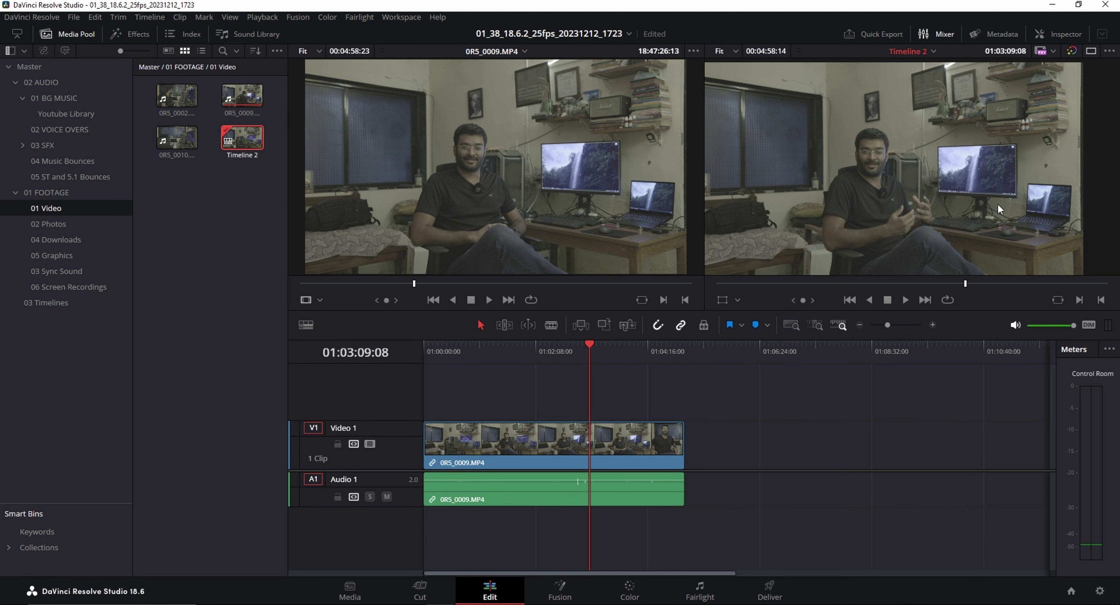
left_click(1091, 52)
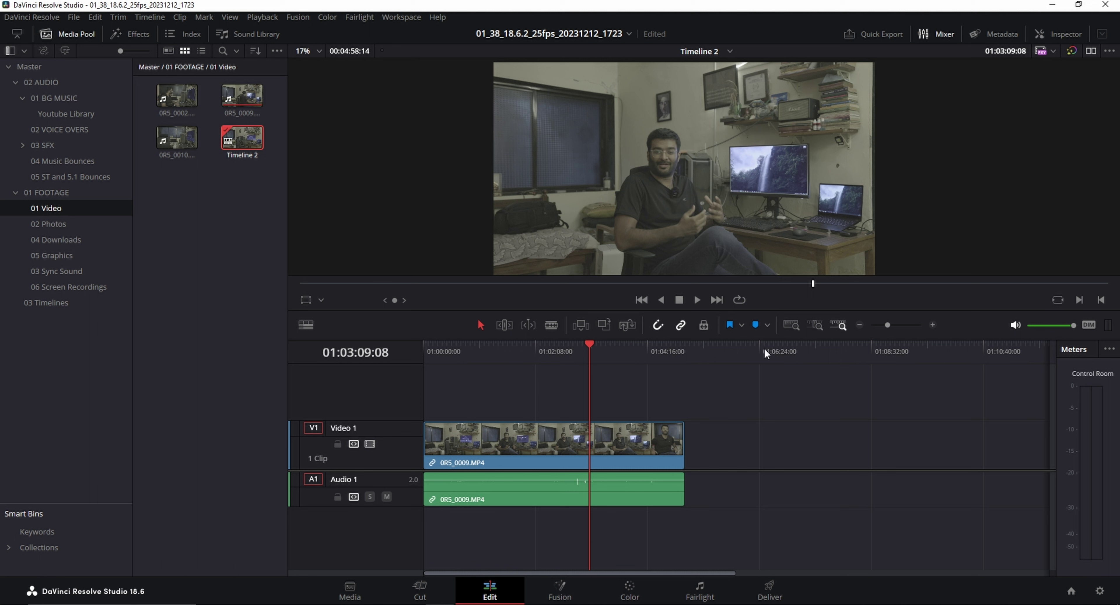
- Preview clip 0R5_0002, then return Timeline 2's playhead to 01:02:53:08
left_click(177, 95)
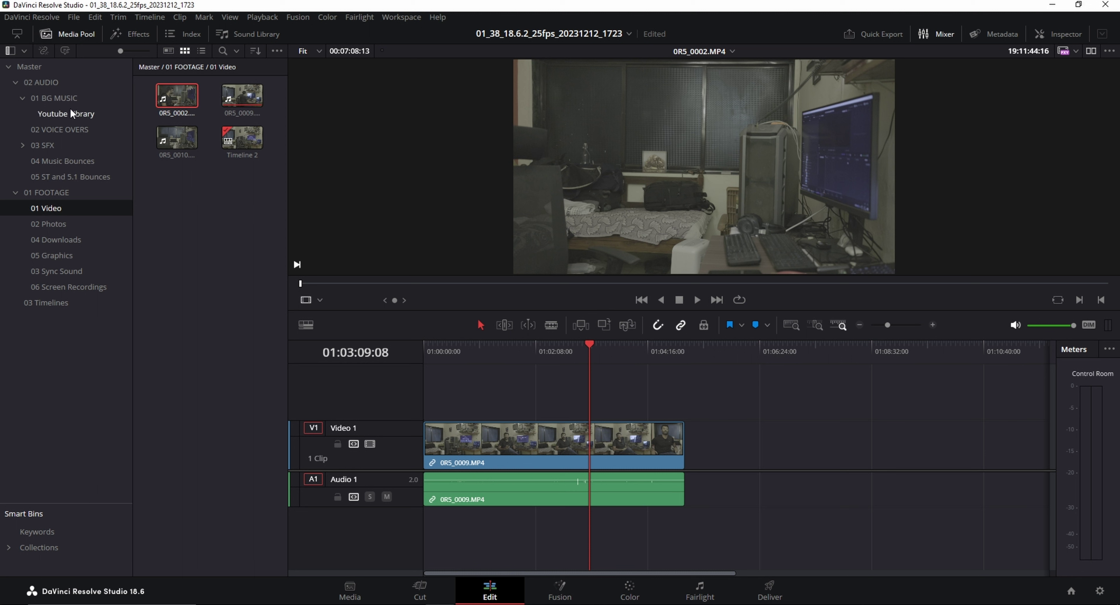
left_click(416, 284)
left_click(569, 284)
left_click_drag(539, 352, 575, 352)
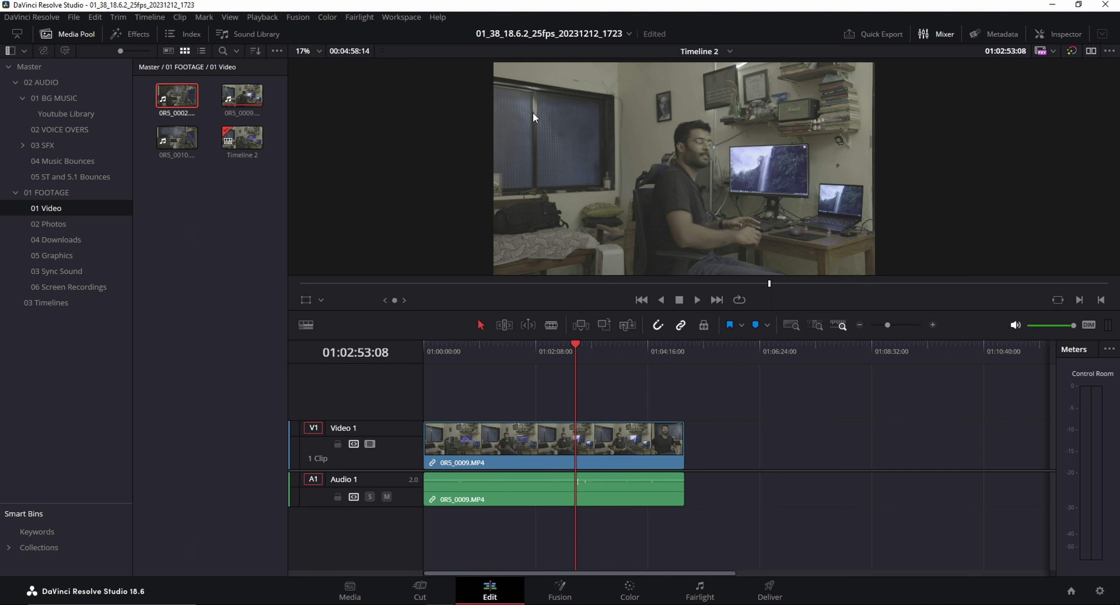
- Toggle the viewer layout, move the playhead past the clip's end, and open the Inspector
left_click(1091, 51)
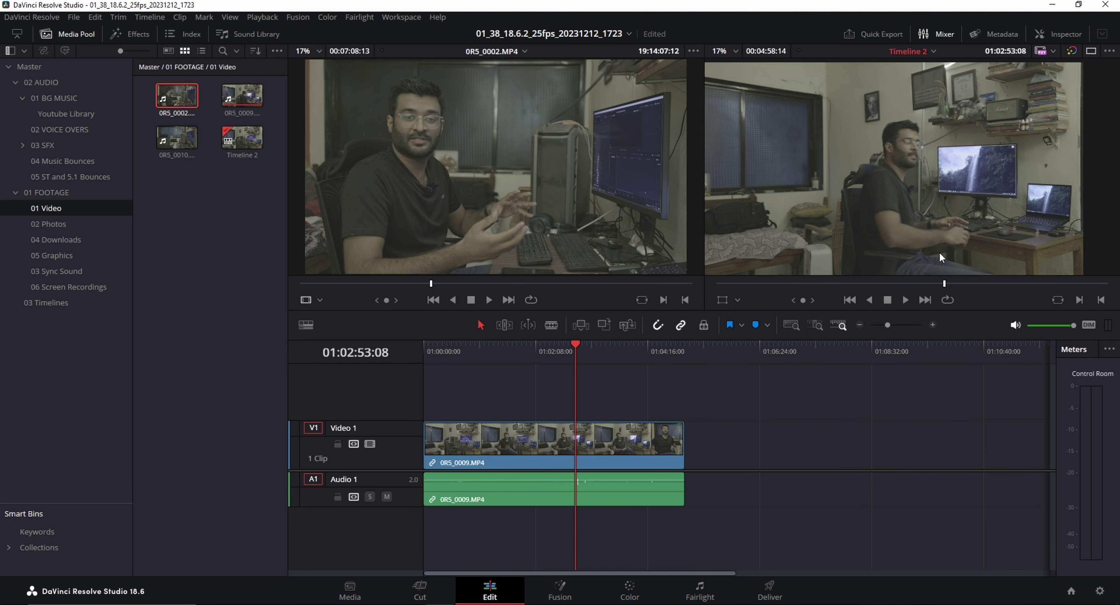
left_click_drag(538, 352, 716, 372)
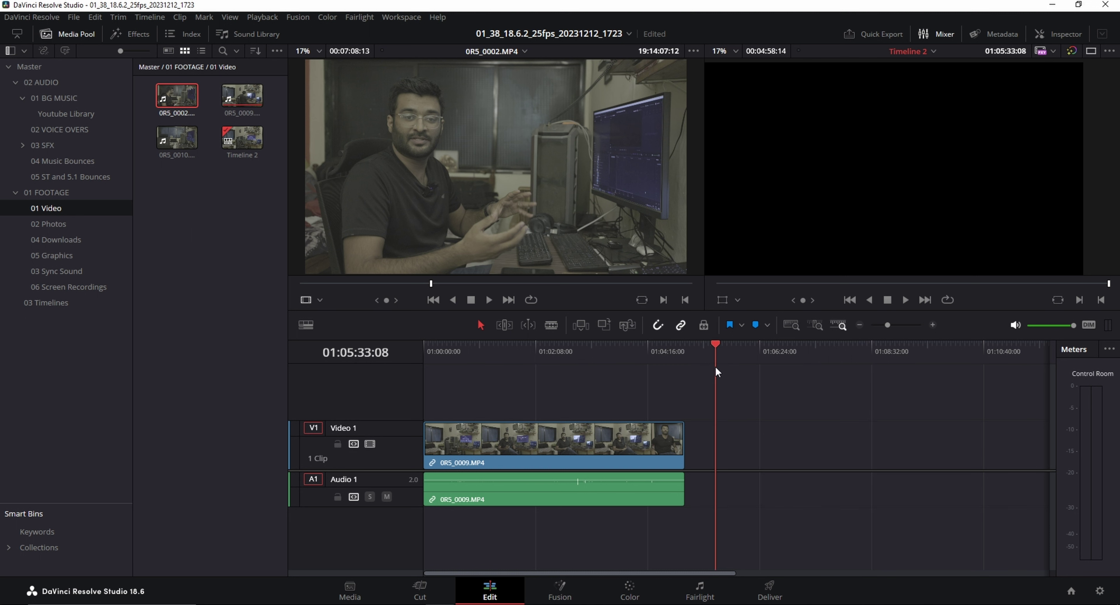
left_click(1061, 34)
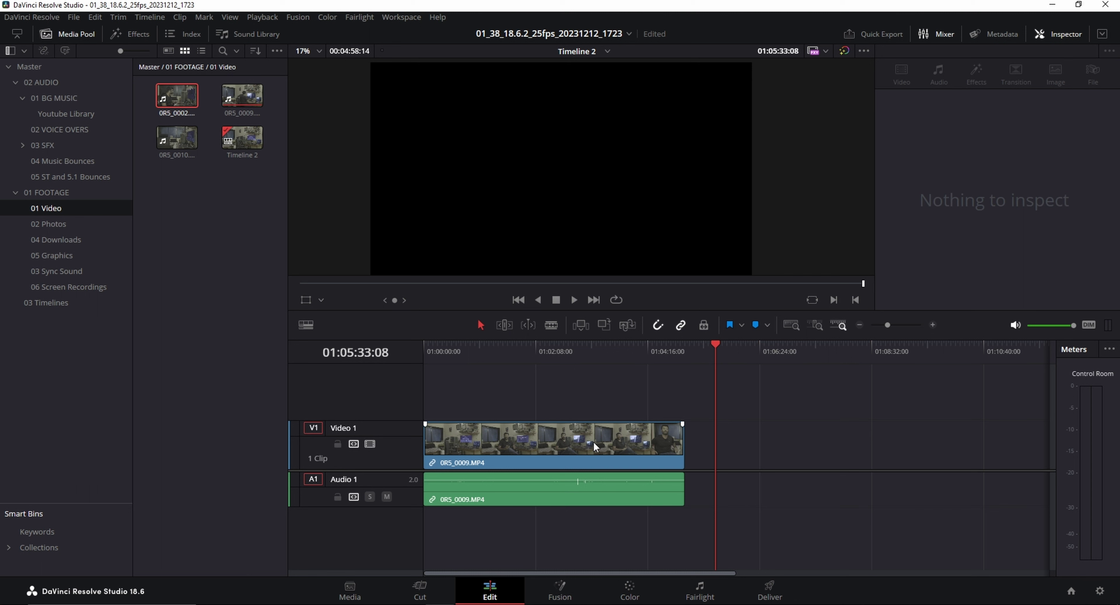
- Select clip 0R5_0009, show its Video transform settings, and park the playhead at 01:01:28:16
left_click_drag(715, 352, 832, 351)
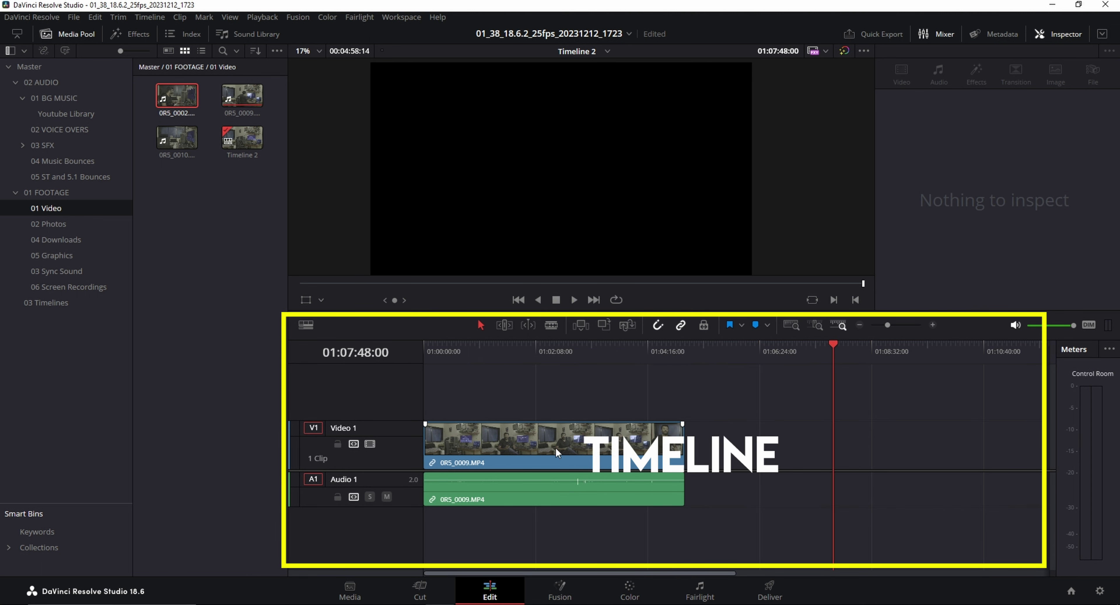
left_click(521, 445)
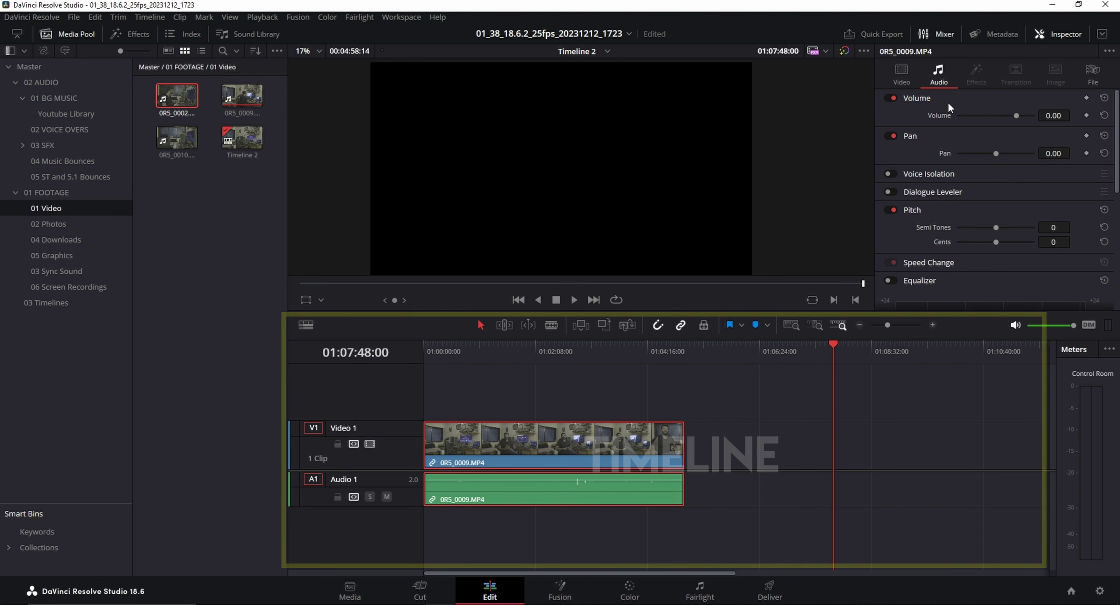
left_click(906, 80)
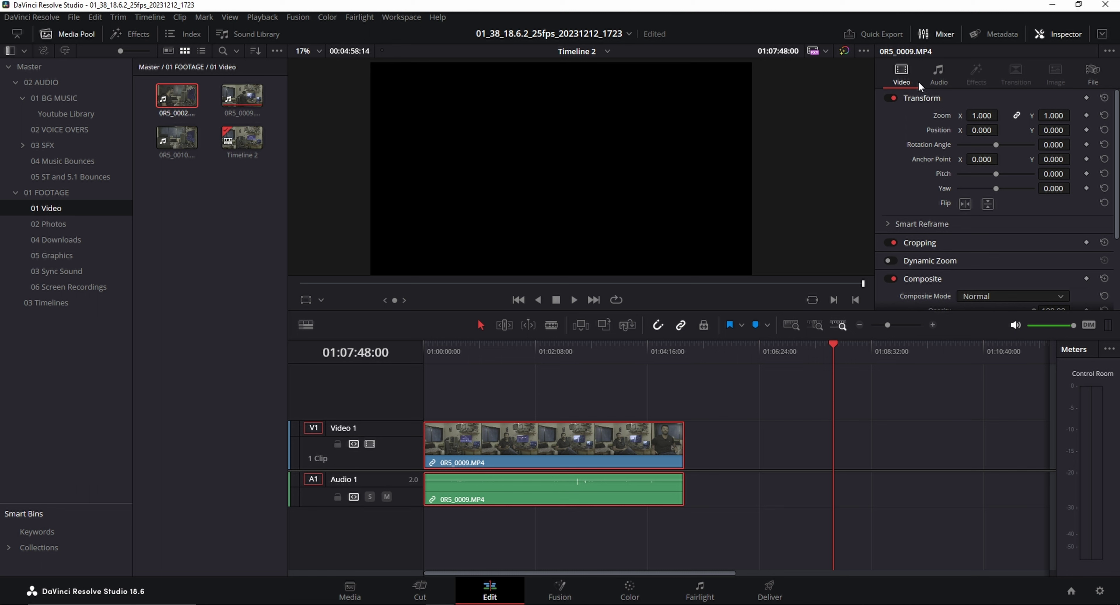
left_click(550, 350)
left_click(501, 351)
left_click(553, 350)
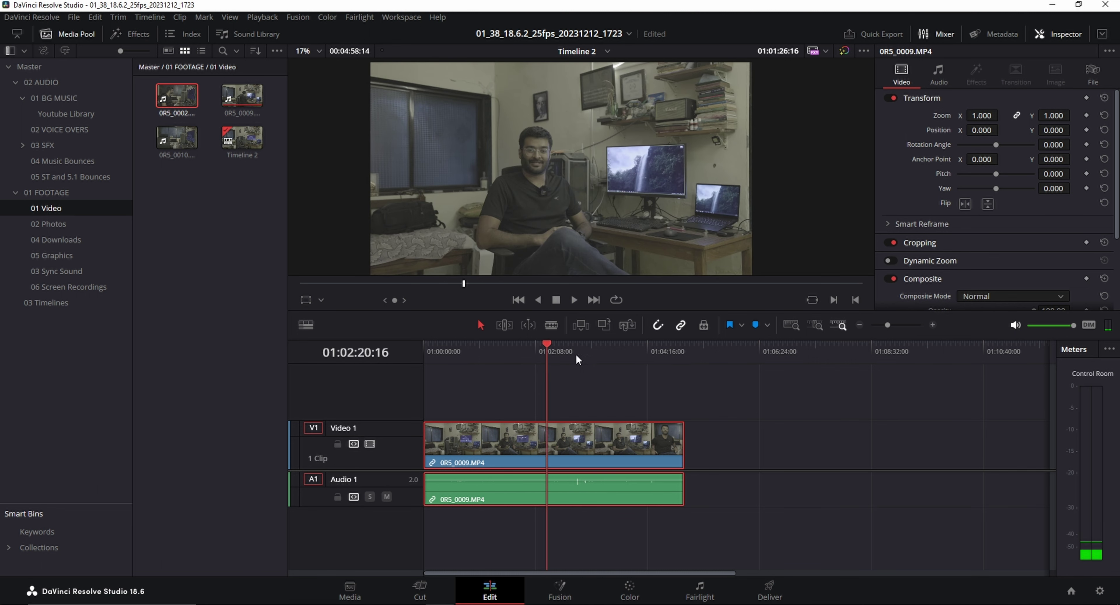
left_click(494, 350)
left_click(501, 351)
- Set the clip's Zoom to 0.900, reset its rotation, and view its Audio settings
left_click_drag(986, 114, 1002, 146)
left_click(1104, 144)
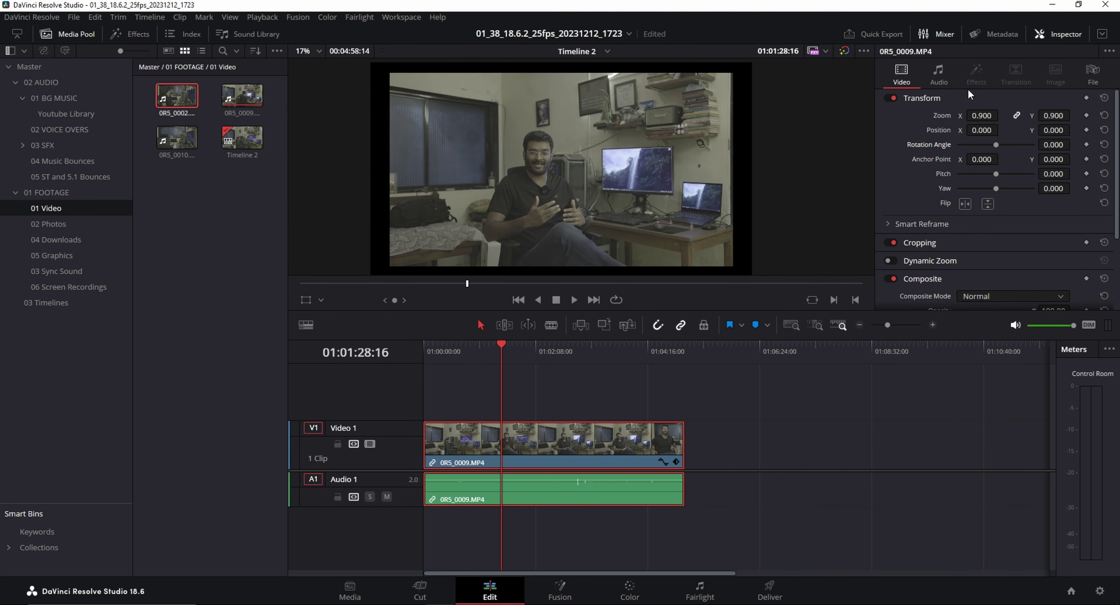
left_click(945, 75)
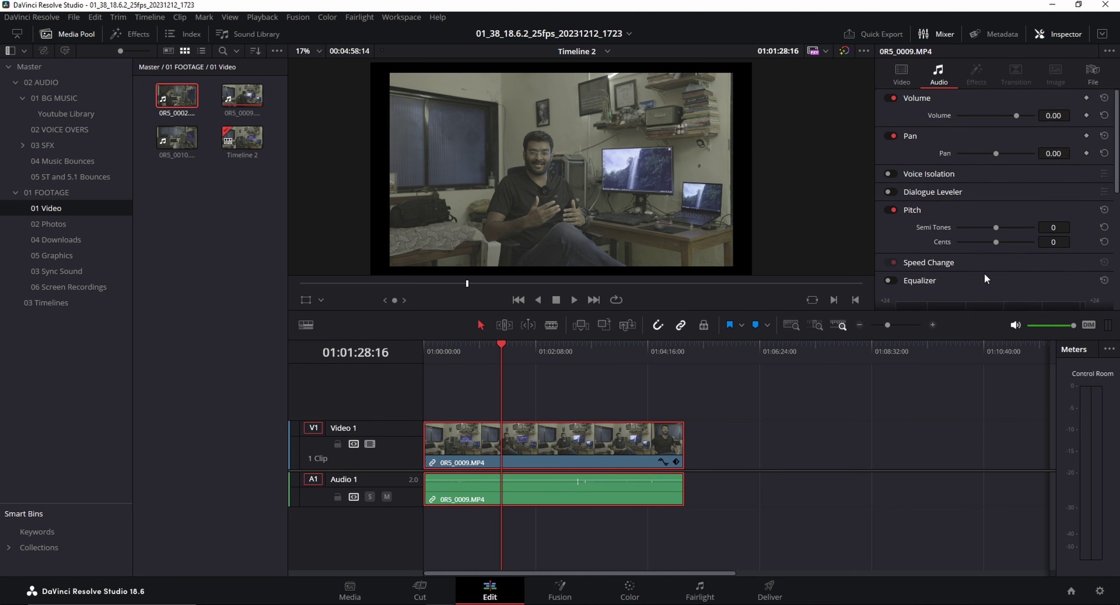
left_click(566, 348)
left_click(569, 353)
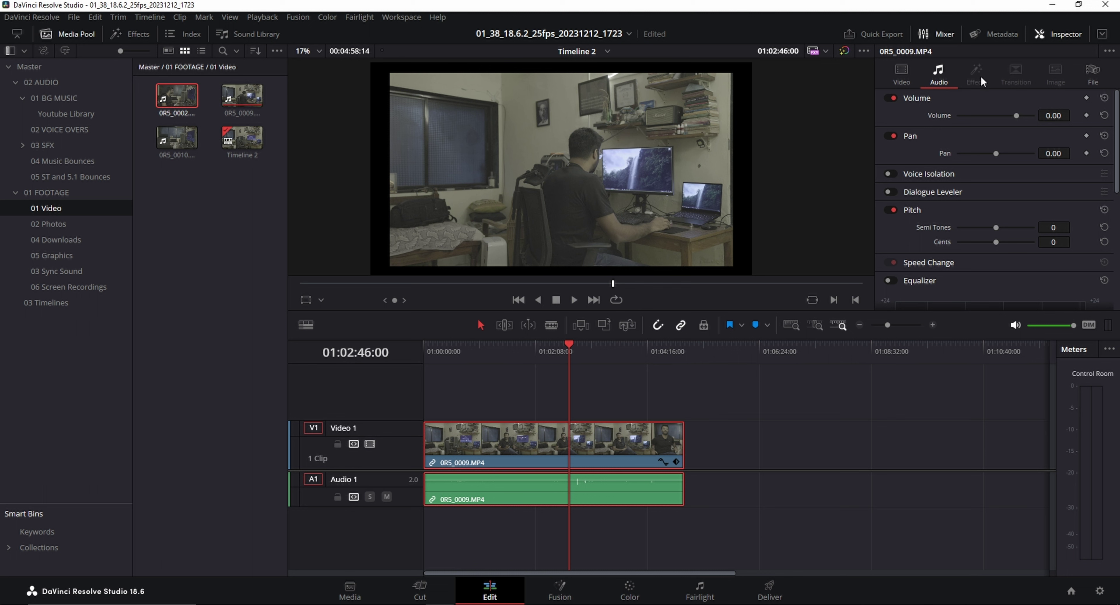
- Open the Effects library, load 0R5_0002.MP4 as source, and hide the Media Pool and Inspector
left_click(136, 38)
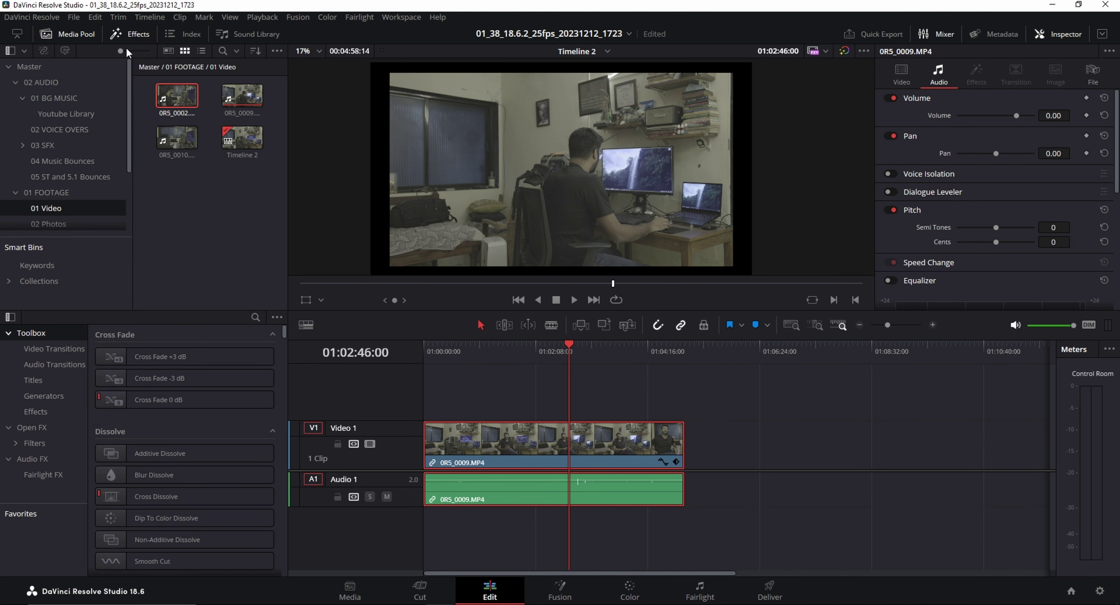
left_click(144, 39)
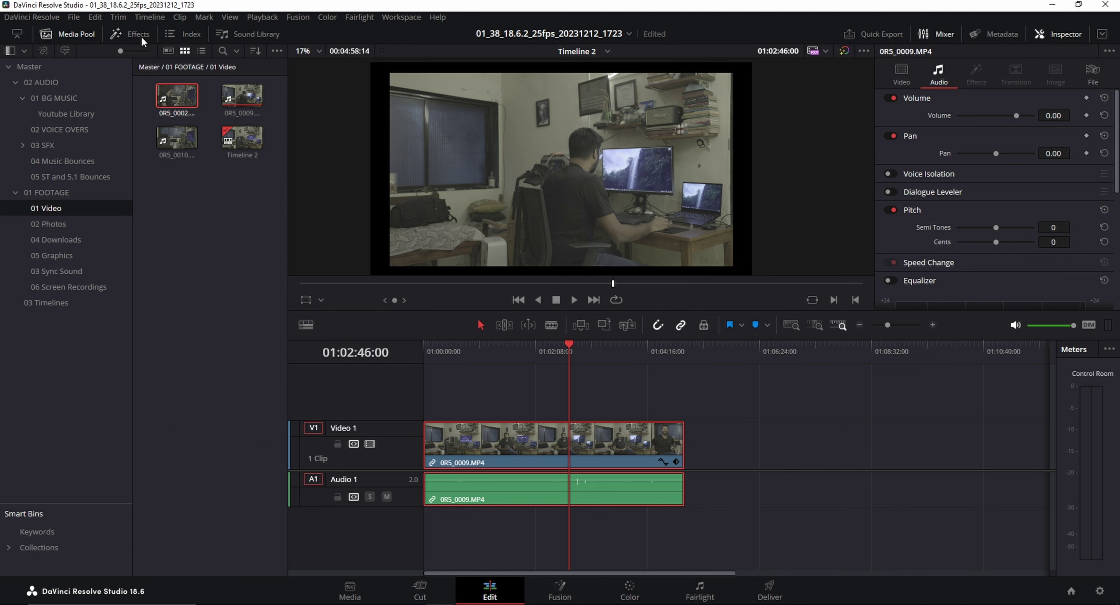
left_click(134, 34)
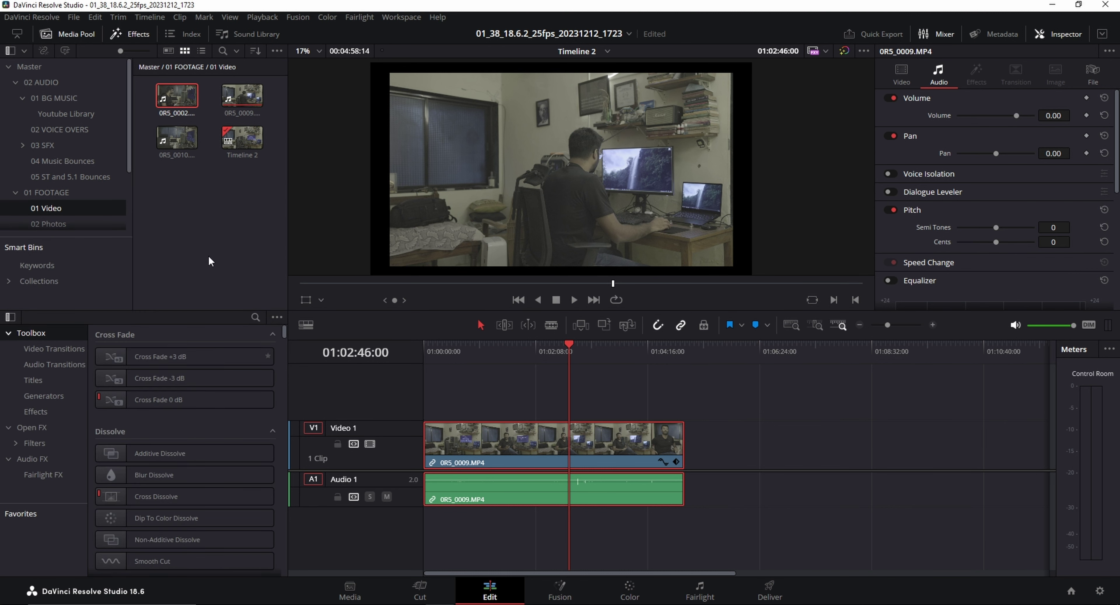
double_click(177, 96)
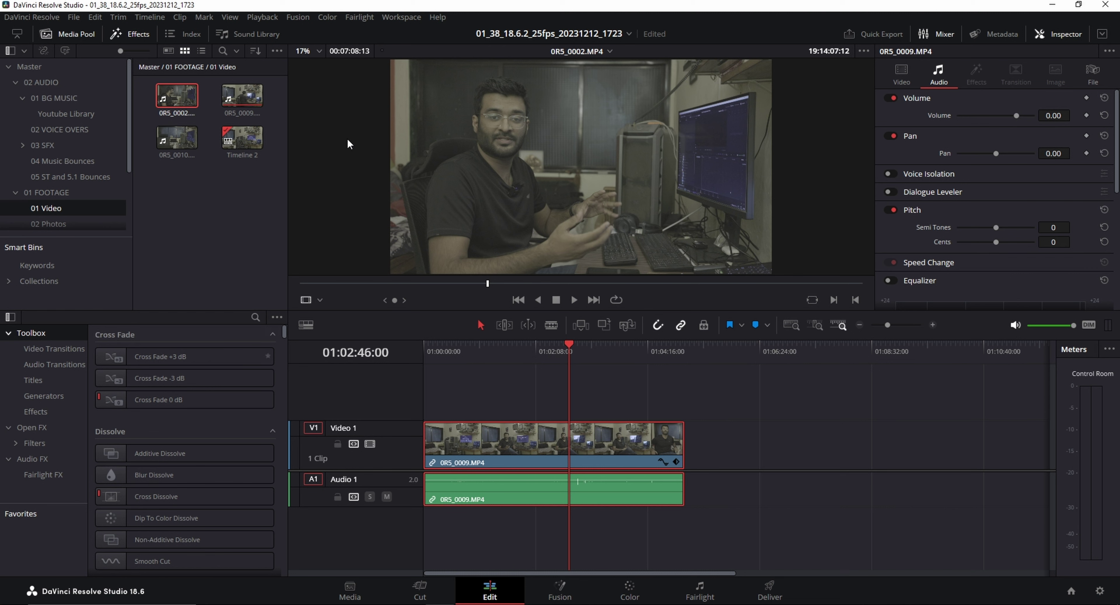
left_click(64, 37)
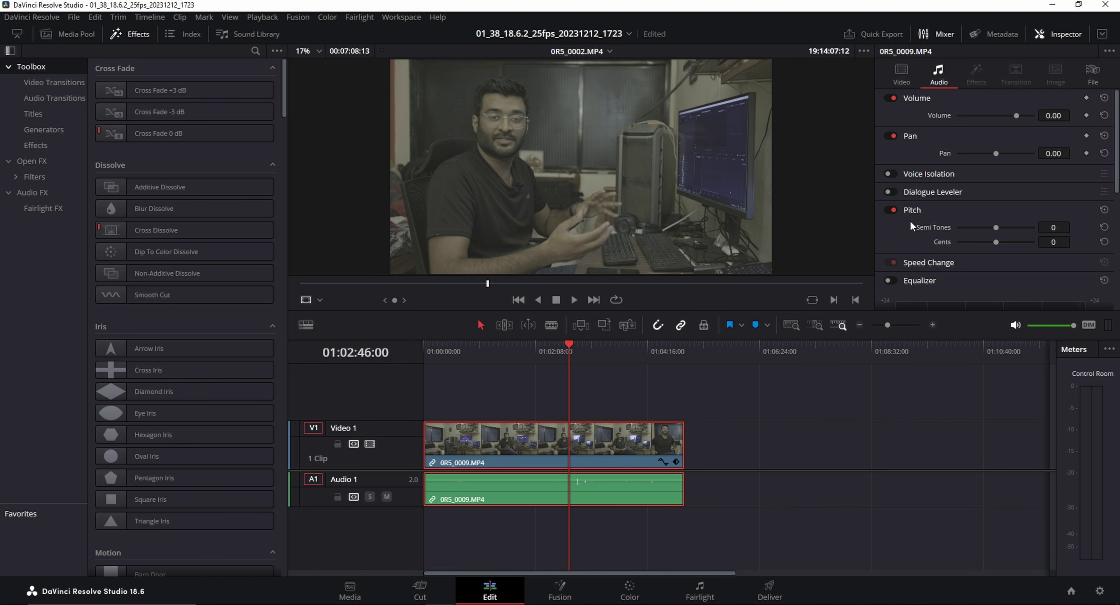
left_click(1057, 35)
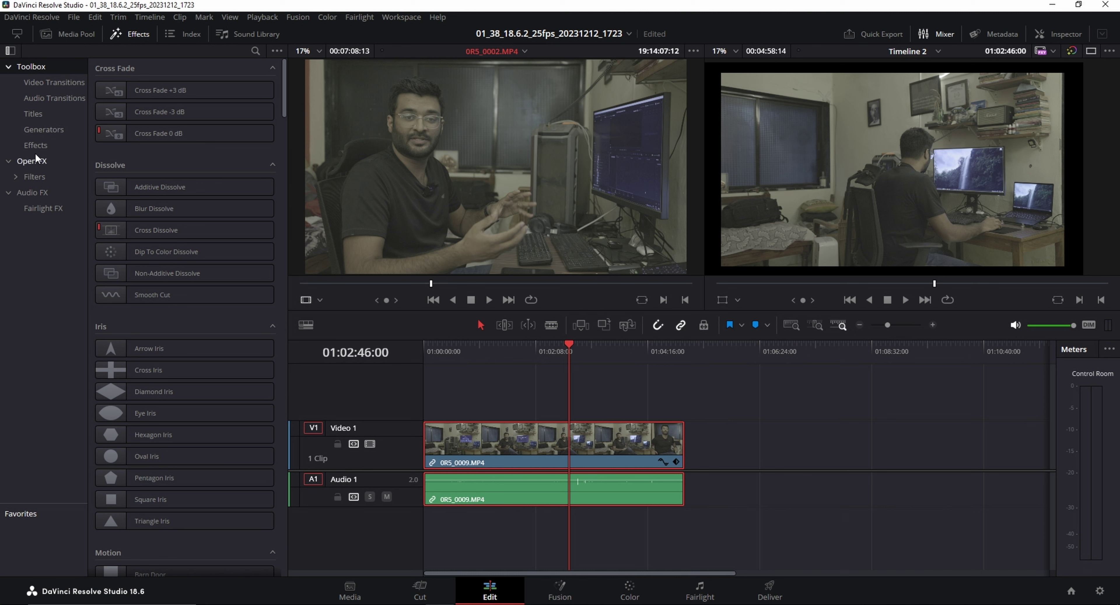
- Apply the CCTV effect to the Video 1 clip and scrub to preview its look
left_click(38, 145)
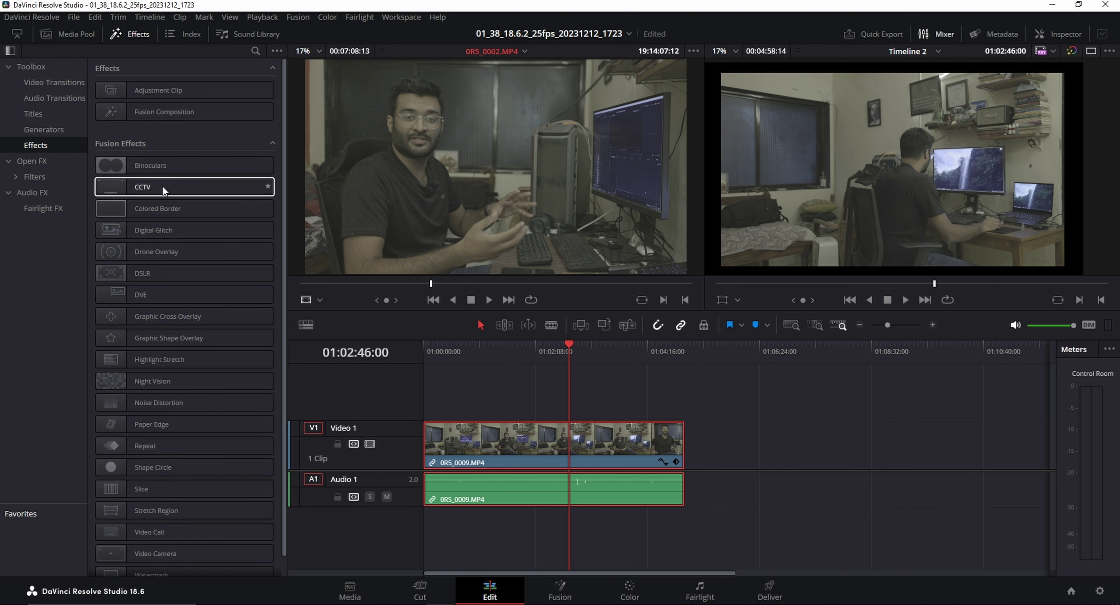
left_click_drag(164, 190, 531, 439)
left_click(539, 344)
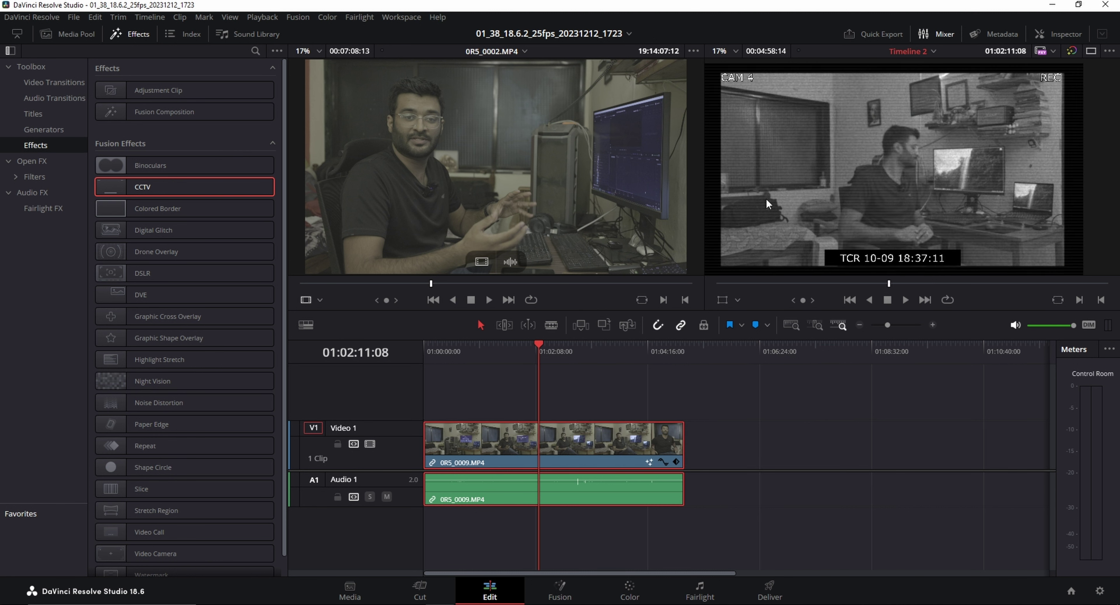
left_click_drag(767, 290, 904, 295)
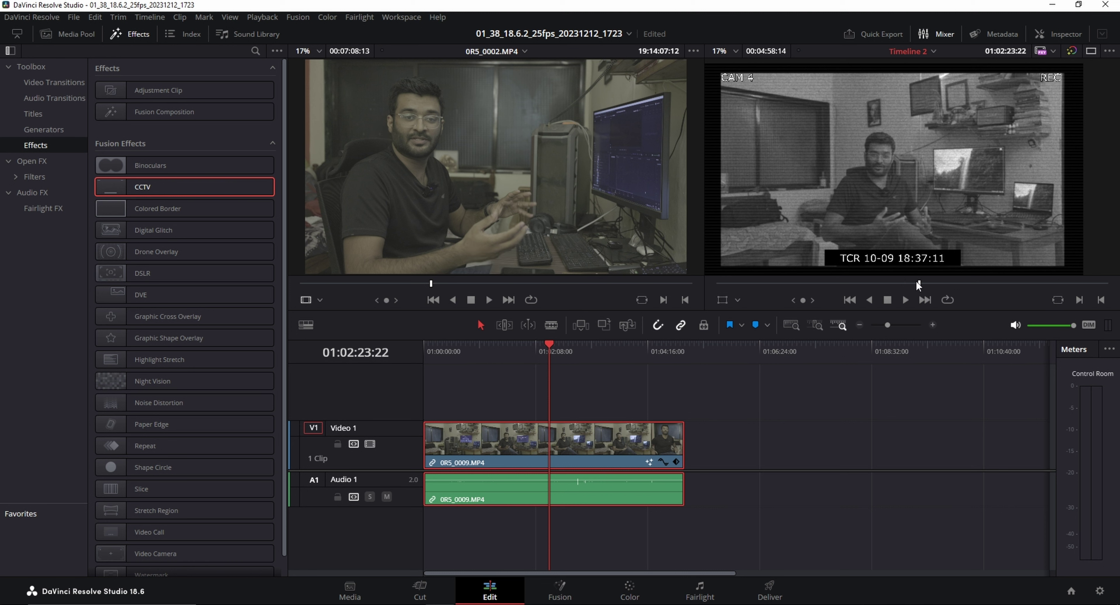
left_click_drag(838, 285, 784, 307)
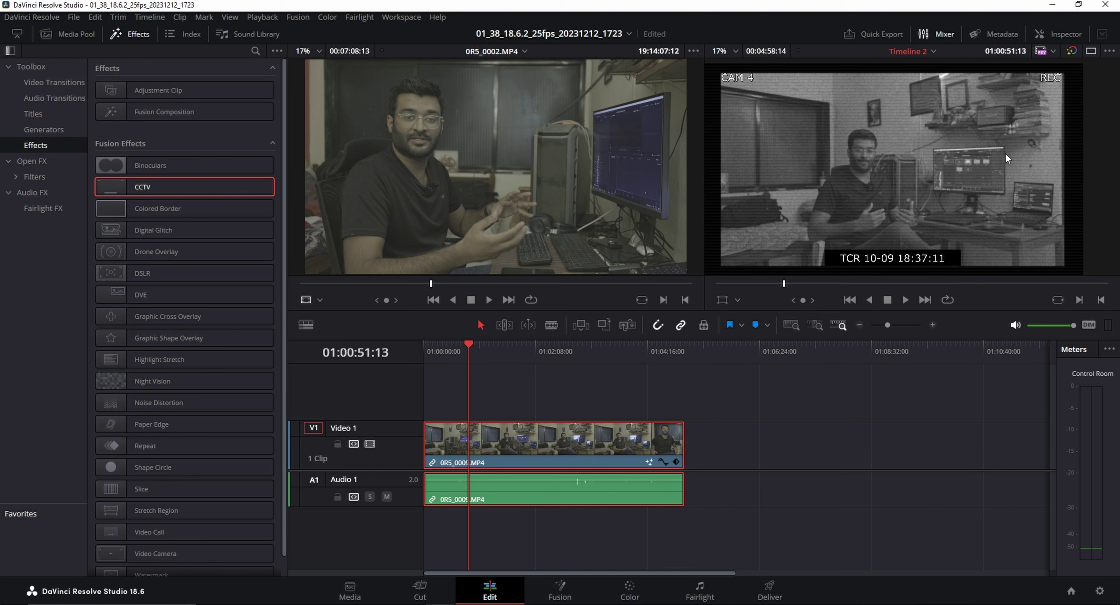
- Disable the CCTV effect in the Inspector's Effects tab
left_click(1060, 33)
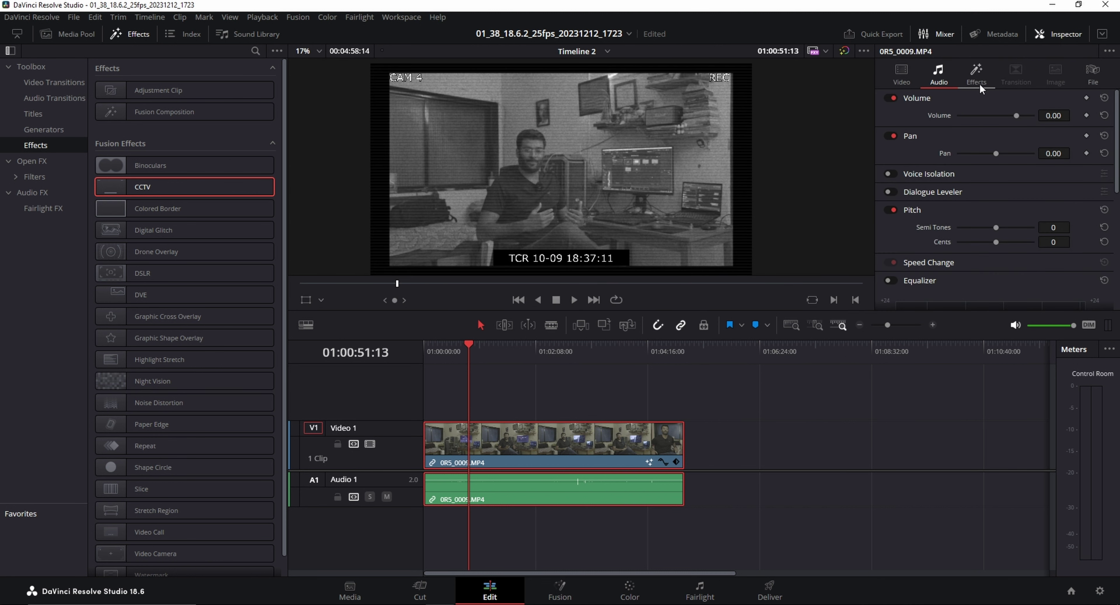
left_click(977, 74)
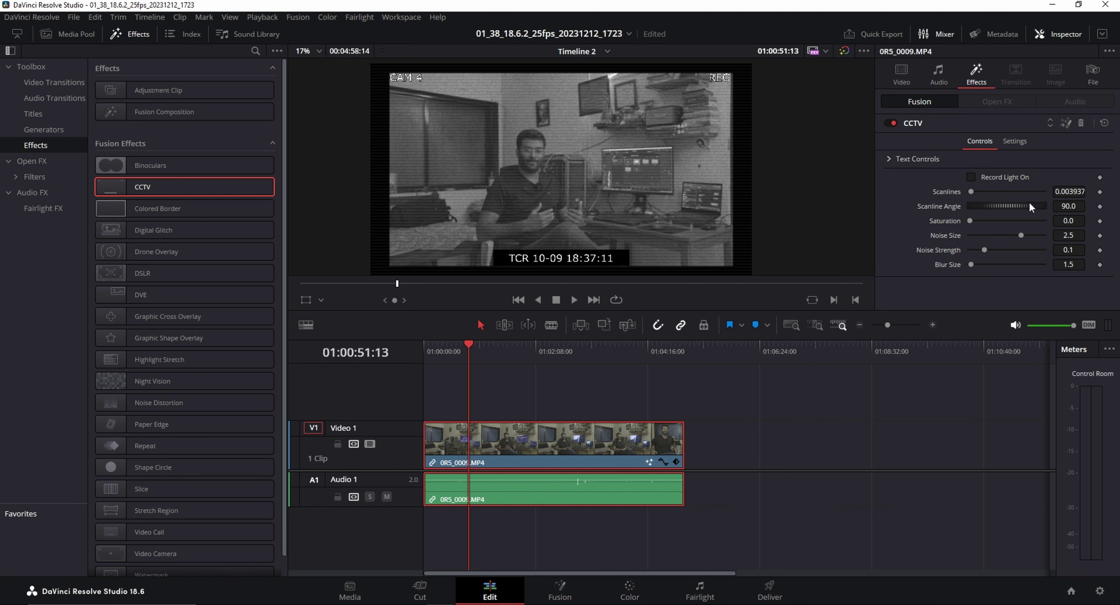
left_click(892, 124)
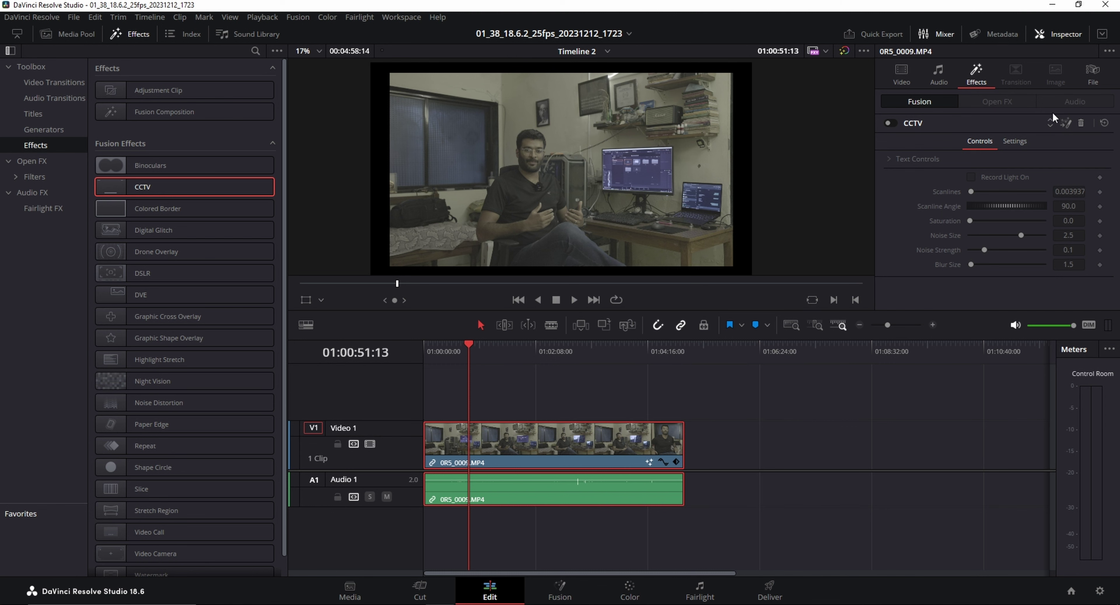
- Close the Inspector and Effects library, and adjust the timeline zoom slider
left_click(1058, 34)
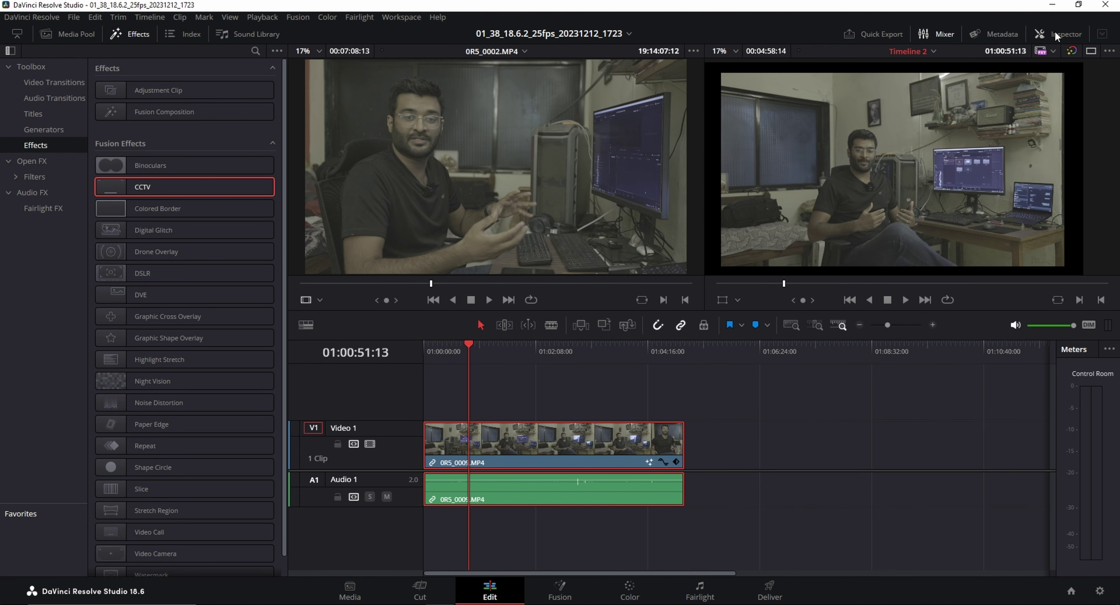
left_click(130, 34)
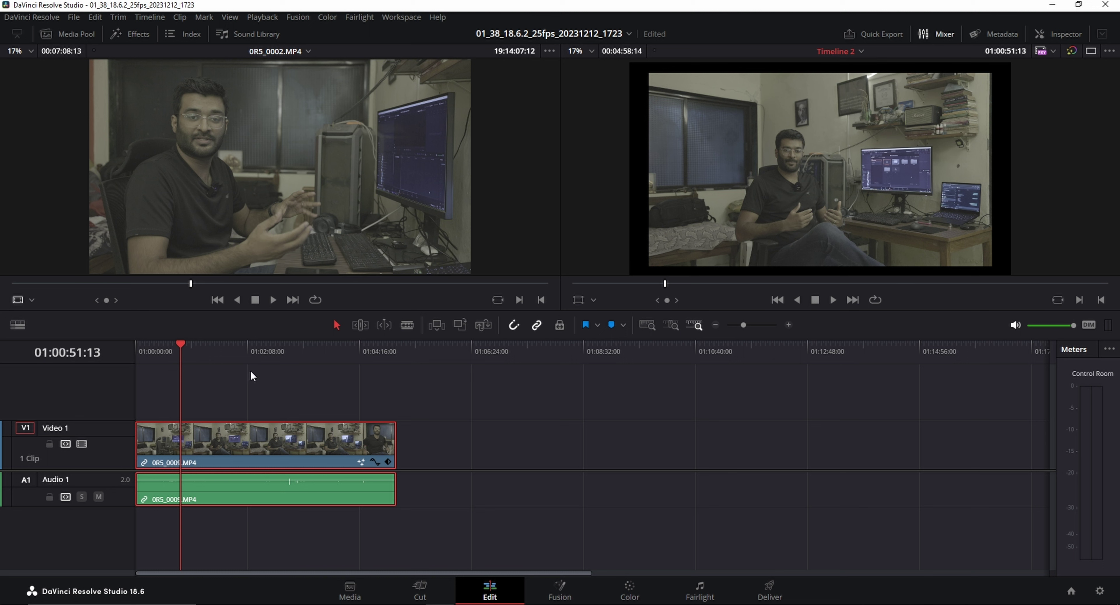
mouse_move(743, 326)
left_mouse_down()
mouse_move(755, 324)
mouse_move(742, 329)
left_mouse_up()
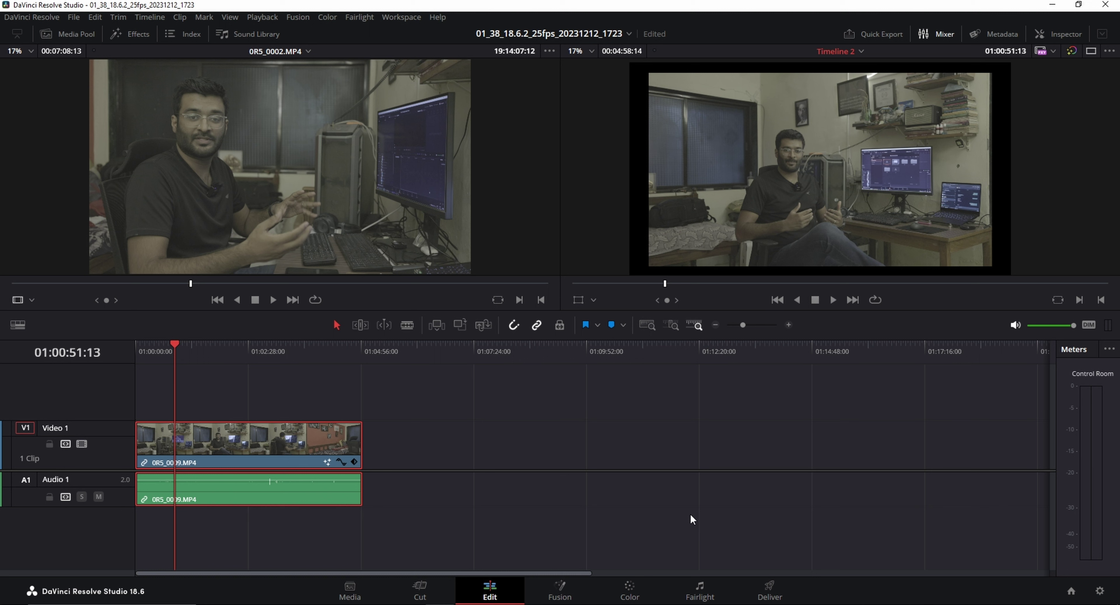
- Check Metadata for 0R5_0009.MP4 and 0R5_0010.MP4, leaving 0R5_0010 loaded, then close Metadata
left_click(1005, 31)
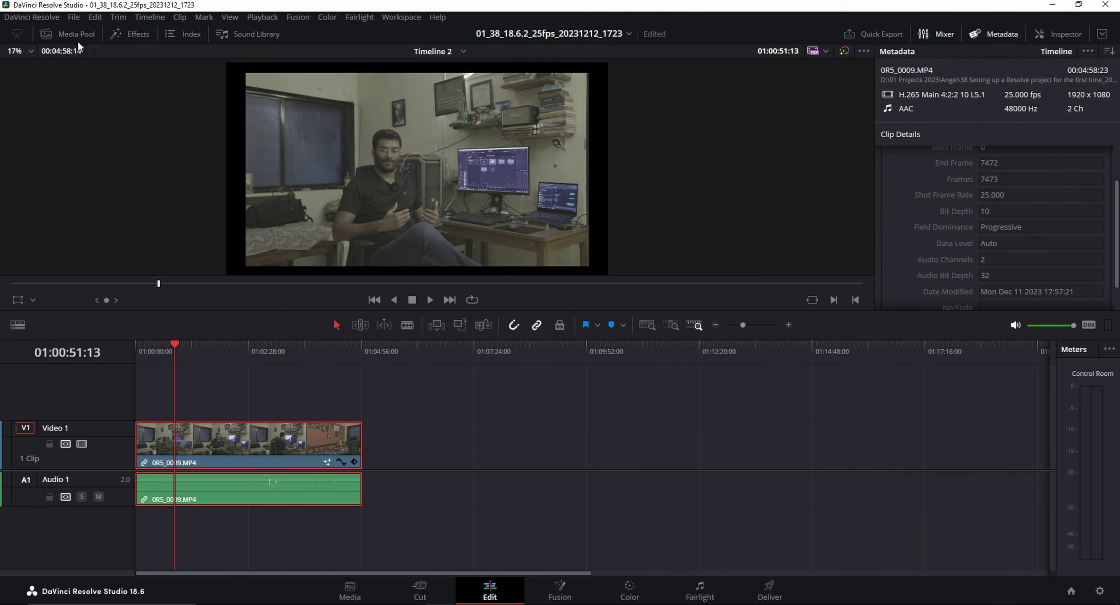
left_click(69, 34)
double_click(245, 93)
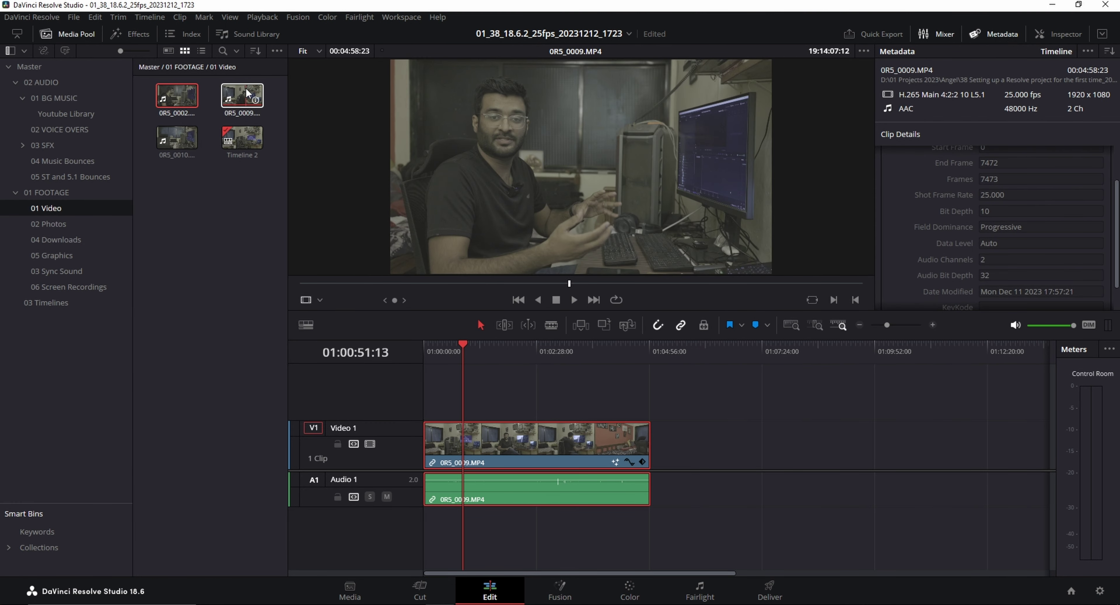
left_click(177, 137)
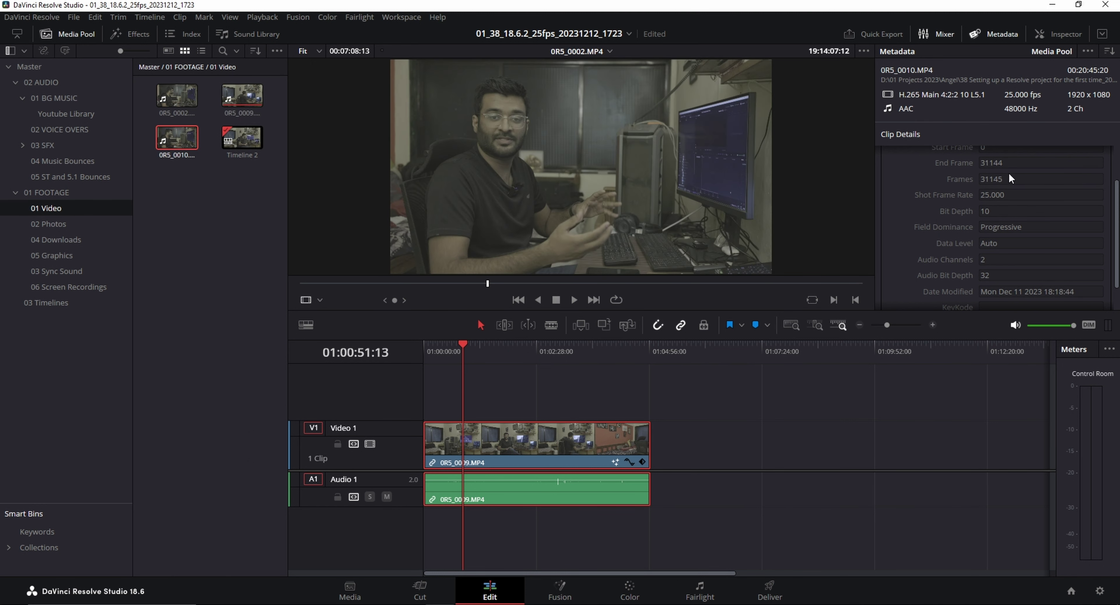
left_click(994, 33)
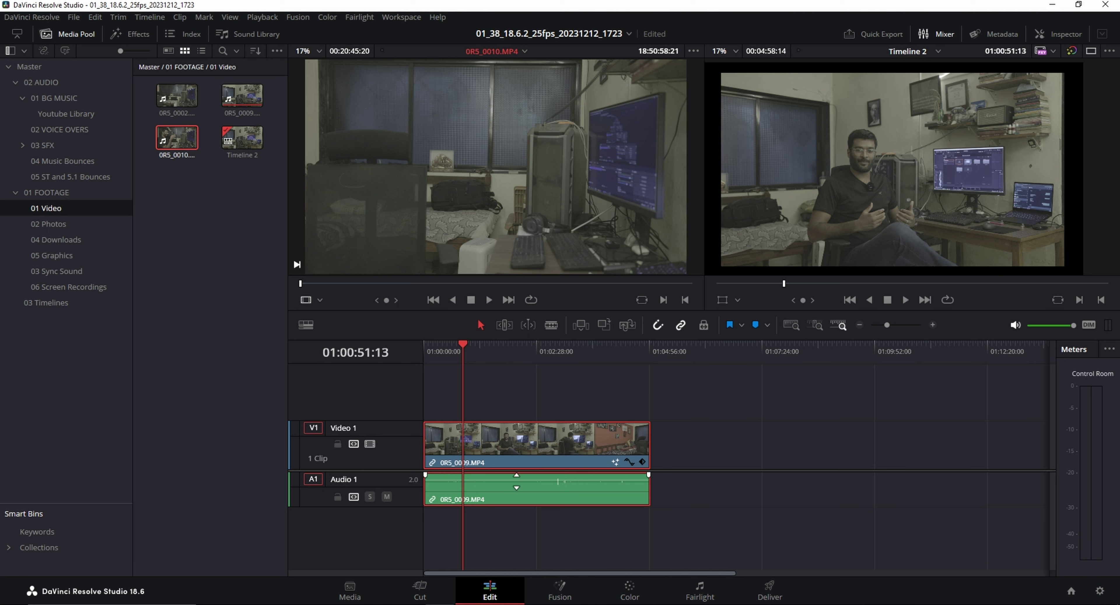
- Play Timeline 2 from a few seconds back and toggle the audio Mixer meters off and on
left_click_drag(467, 367, 460, 366)
key("space")
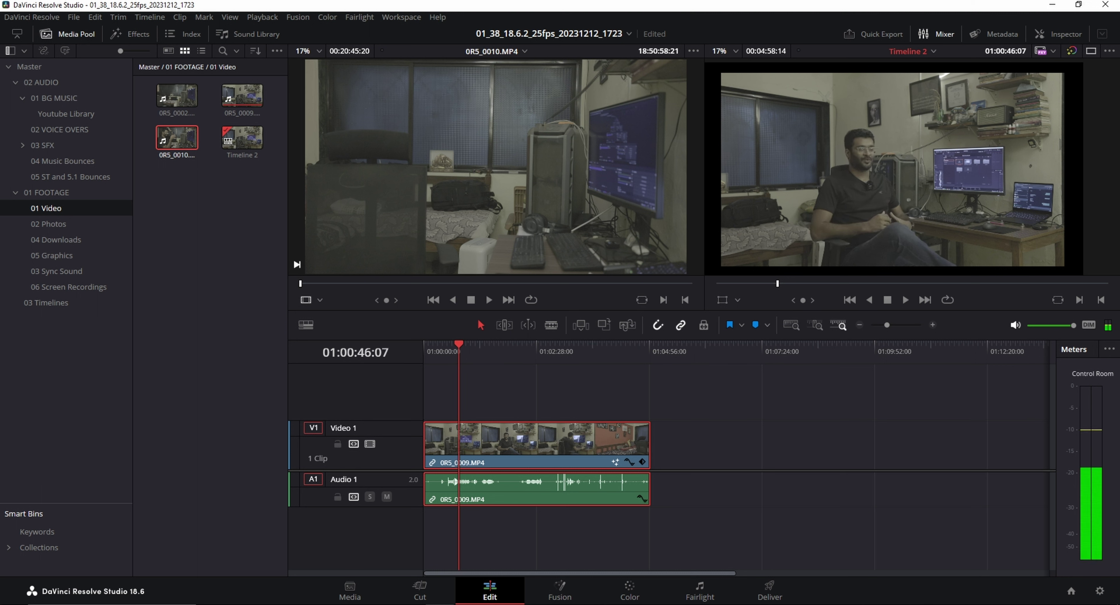
left_click(928, 42)
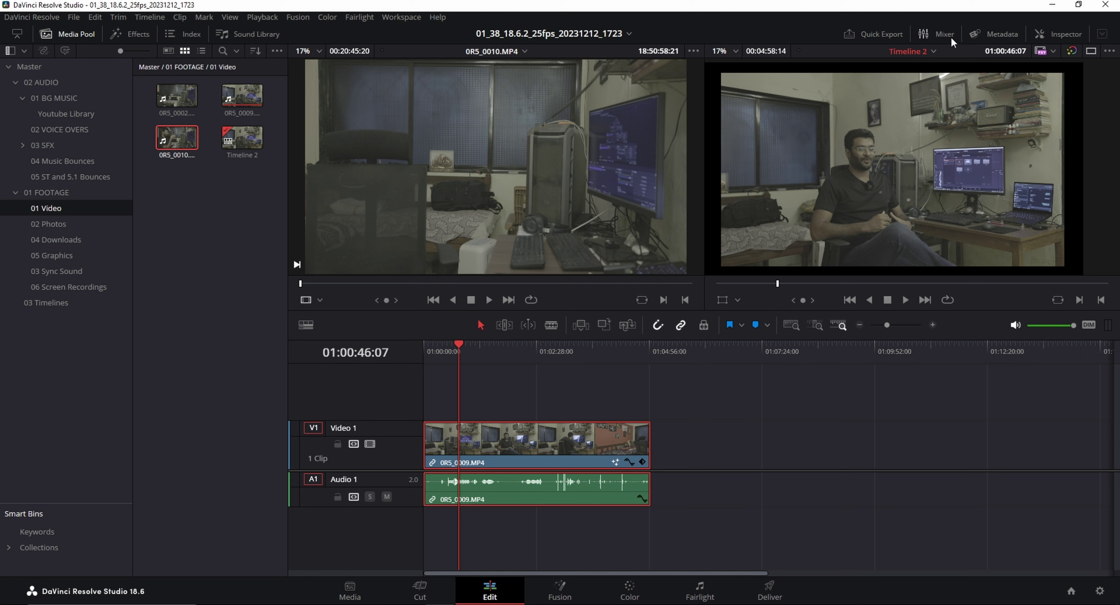
left_click(930, 39)
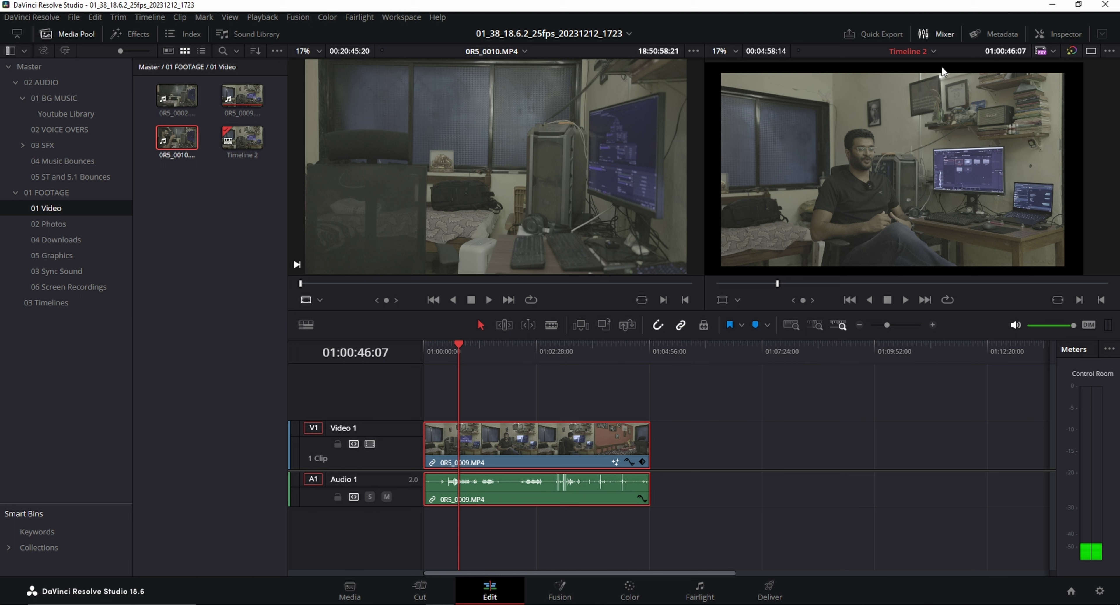
mouse_move(420, 163)
- Make the timeline taller, adjust the Media Pool and bin list widths, then go to the Media page
left_click_drag(625, 312, 634, 405)
left_click_drag(651, 518, 684, 305)
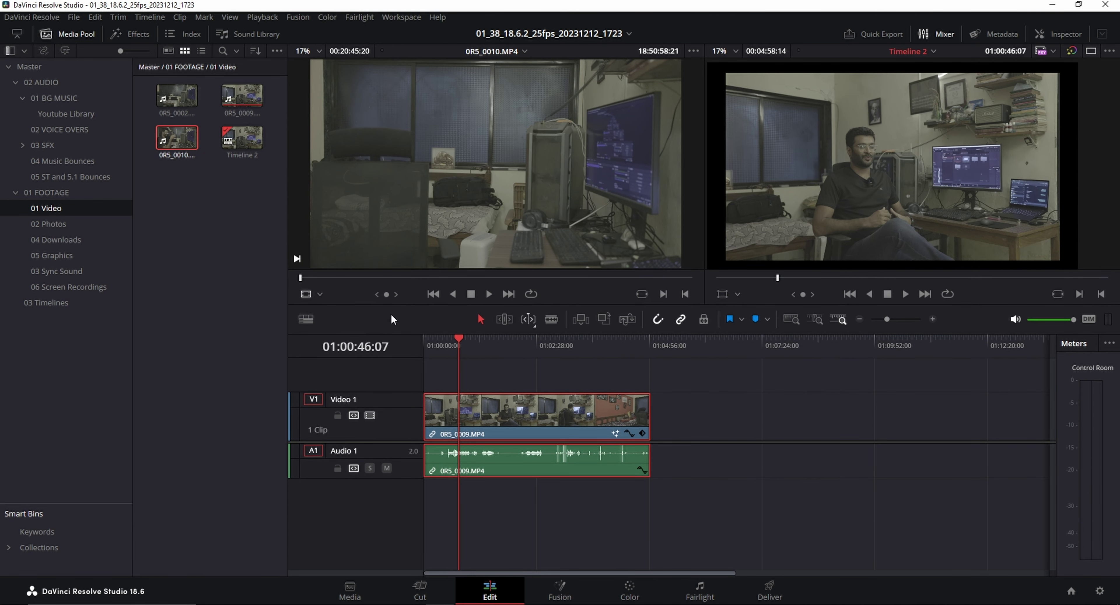
left_click_drag(286, 239, 225, 227)
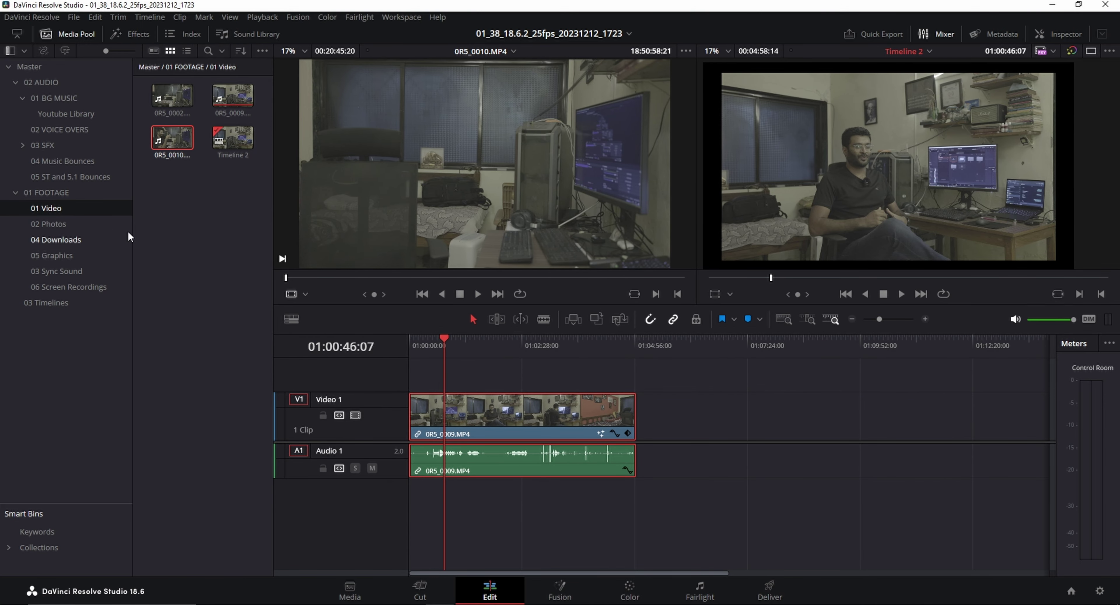
mouse_move(132, 230)
left_mouse_down()
mouse_move(166, 229)
mouse_move(138, 245)
left_mouse_up()
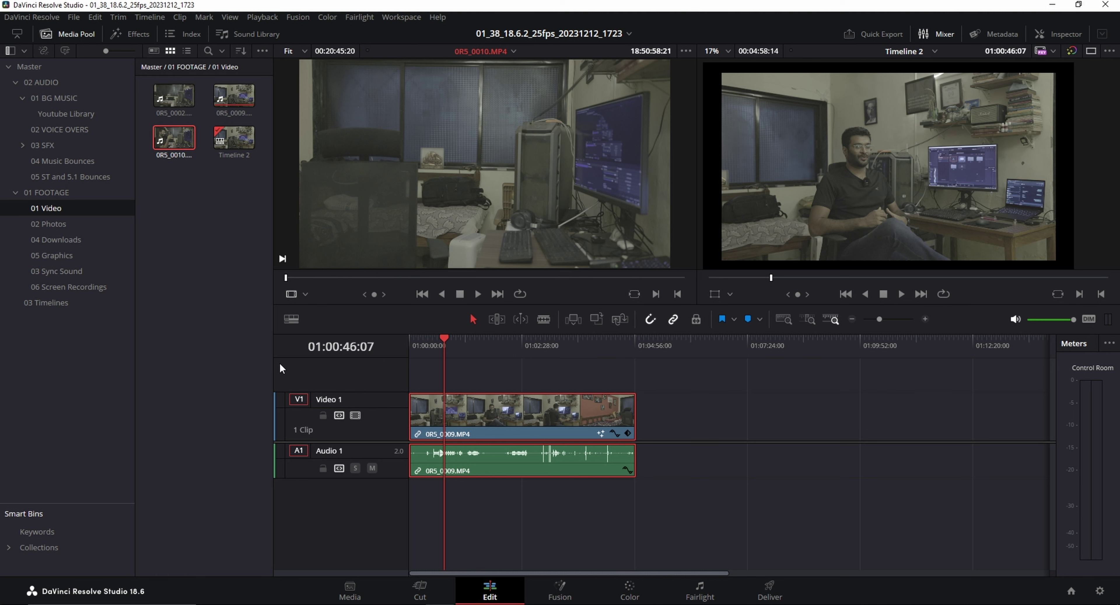
mouse_move(269, 369)
left_mouse_down()
mouse_move(391, 372)
mouse_move(276, 389)
left_mouse_up()
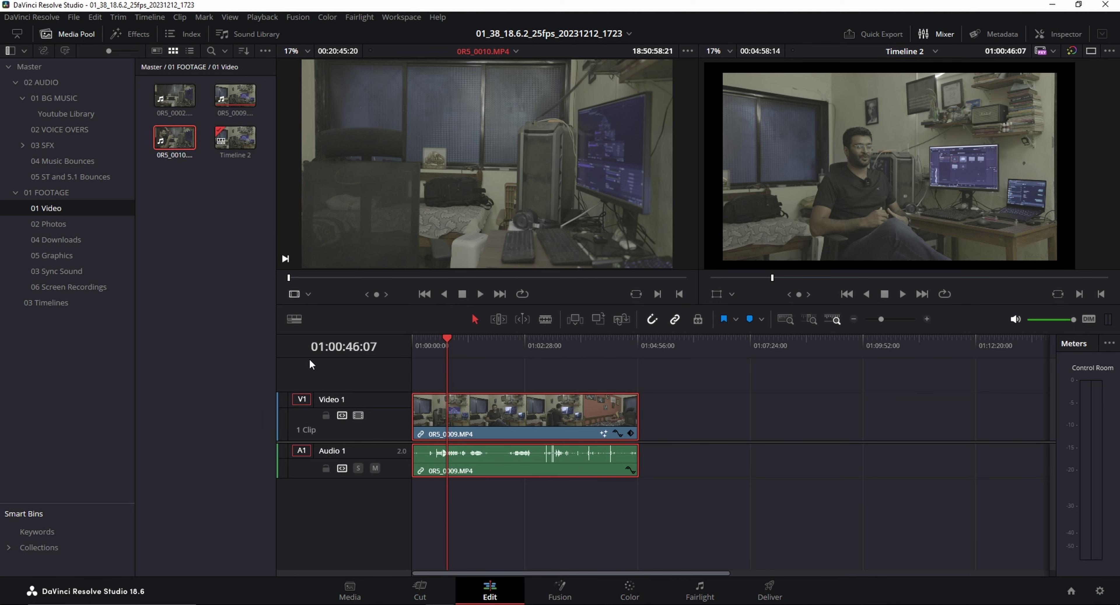
left_click(360, 596)
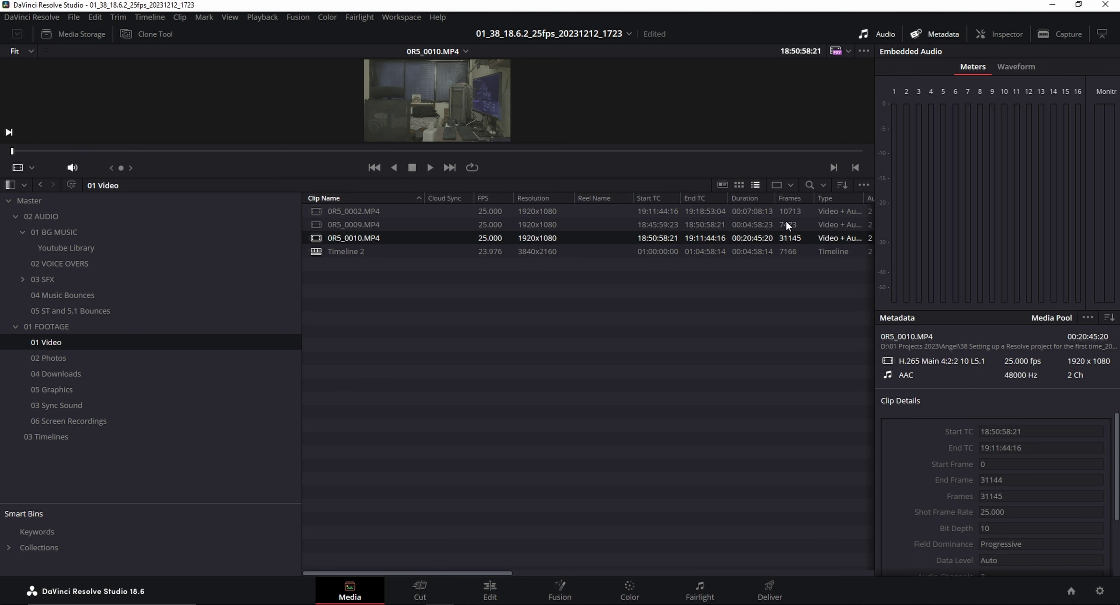
- Try the Media Pool's thumbnail and metadata views, ending on the detailed list view
left_click(738, 185)
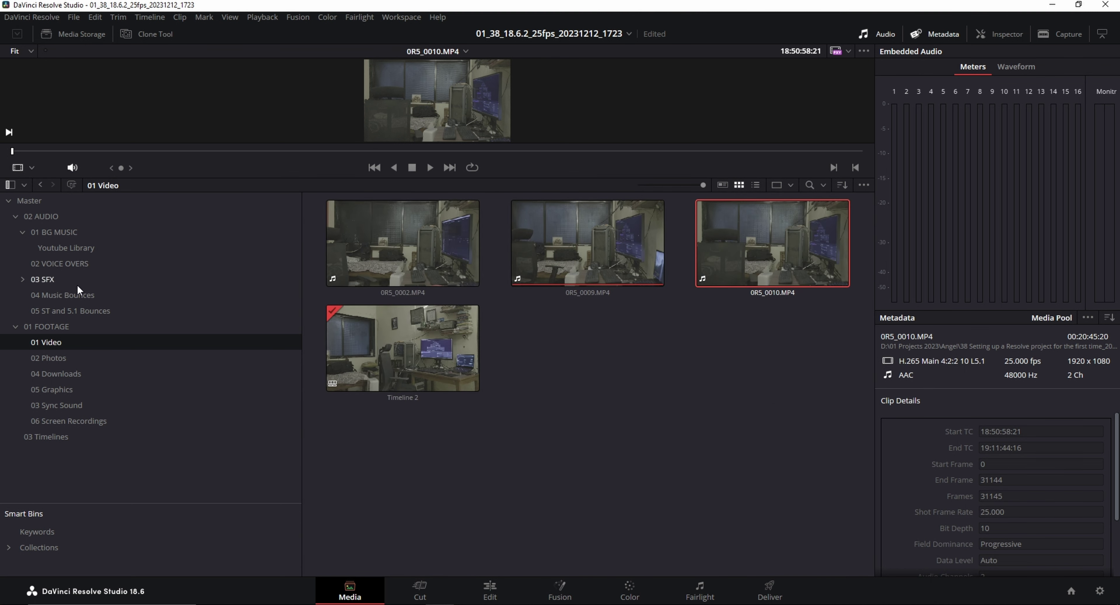
left_click(490, 591)
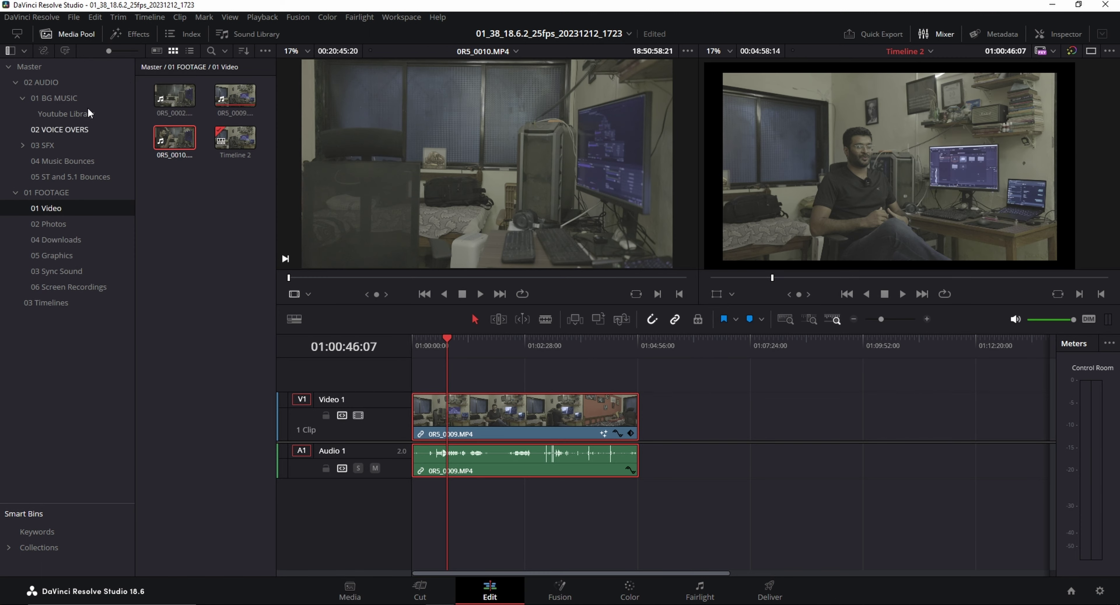
left_click(352, 591)
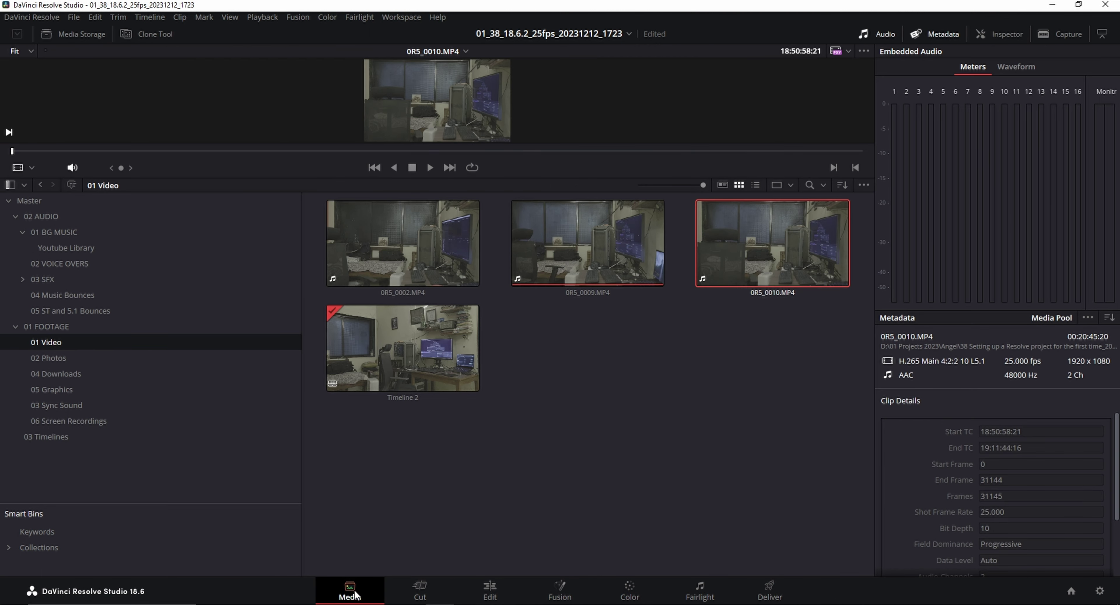
mouse_move(701, 184)
left_mouse_down()
mouse_move(632, 184)
mouse_move(722, 186)
left_mouse_up()
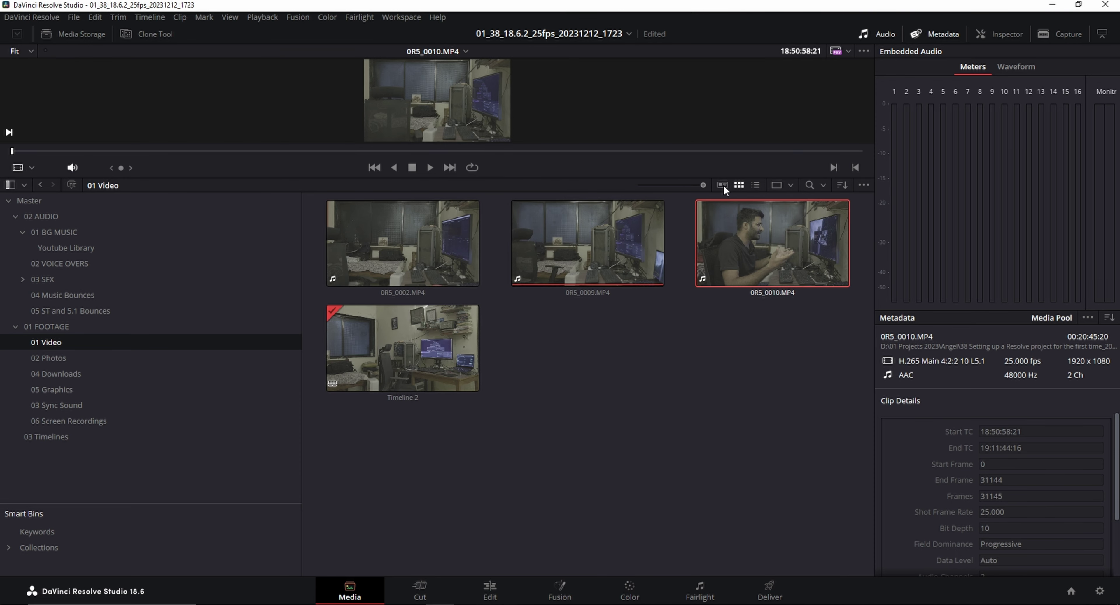
left_click(721, 185)
left_click(740, 184)
left_click(754, 183)
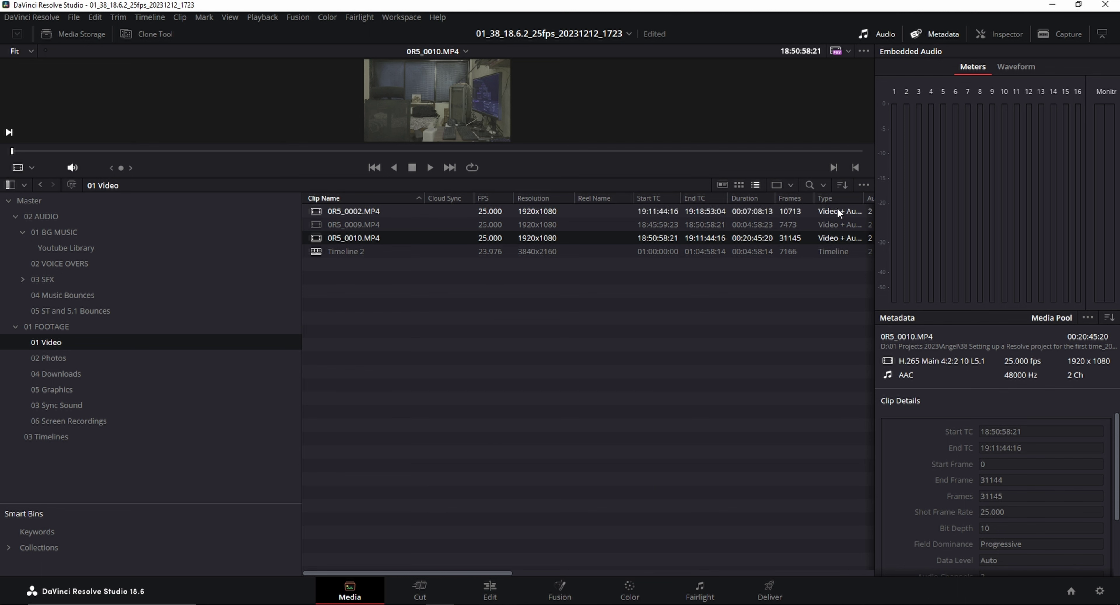
- Move the Type column in front of Reel Name and return to the Master bin's folders
scroll(755, 246, "right", 3)
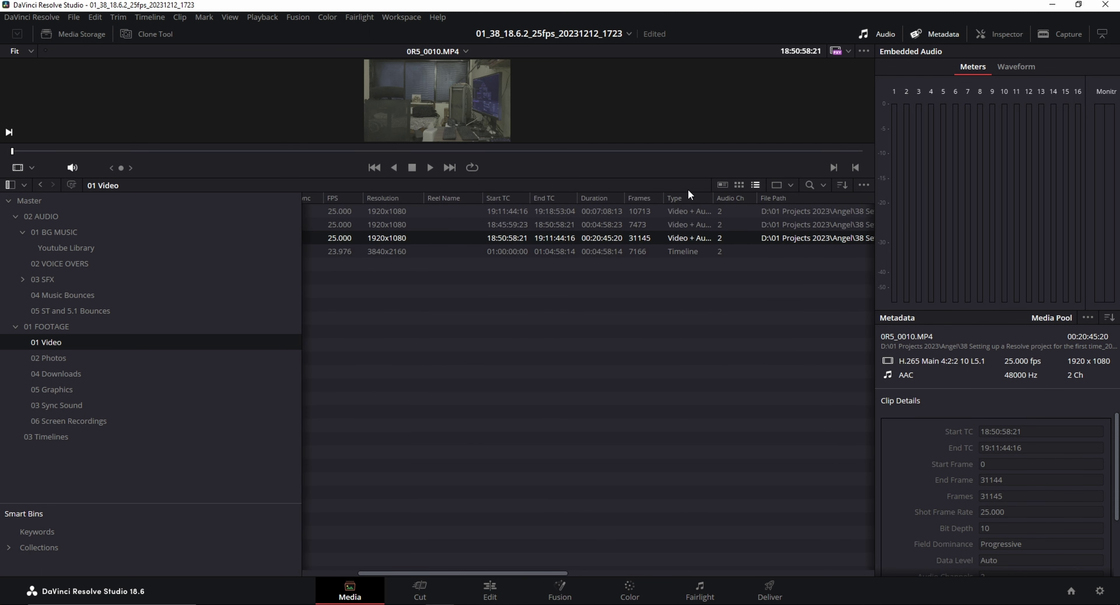
left_click_drag(458, 193, 446, 195)
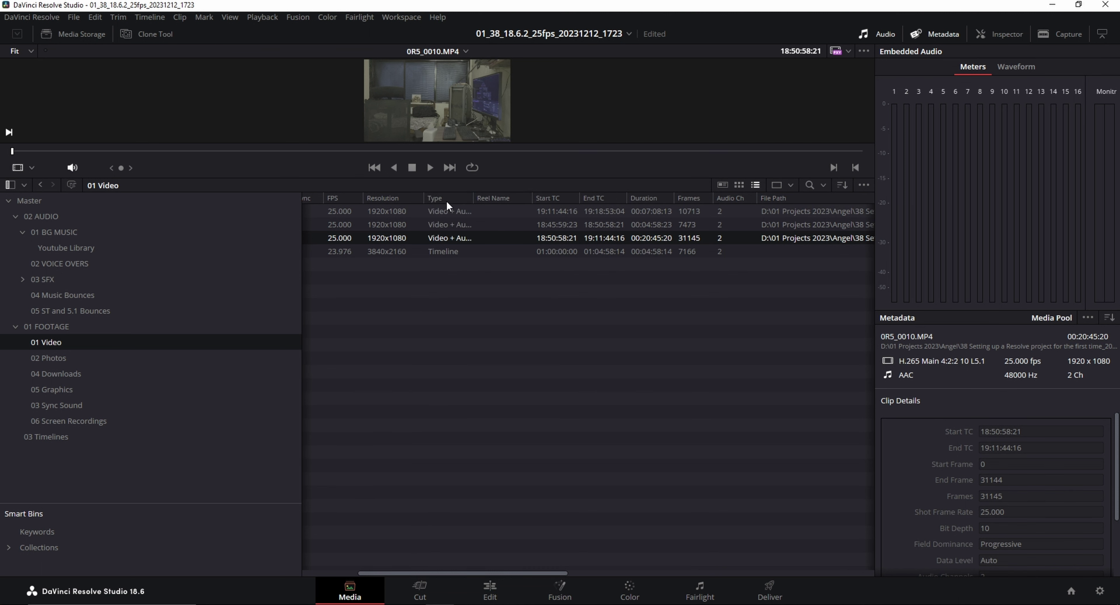
scroll(543, 581, "left", 3)
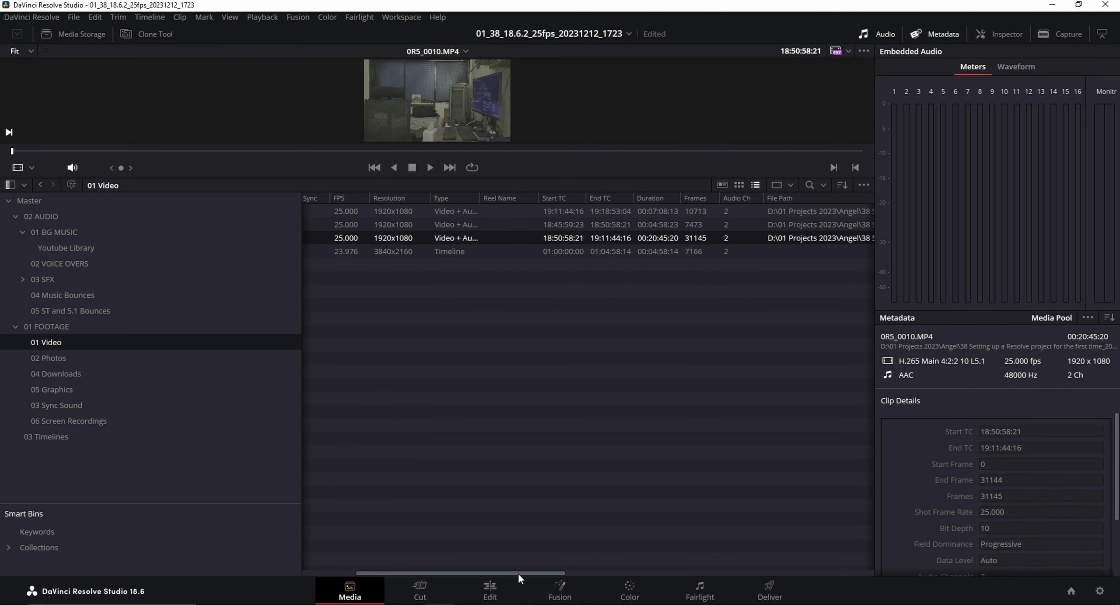
left_click(36, 201)
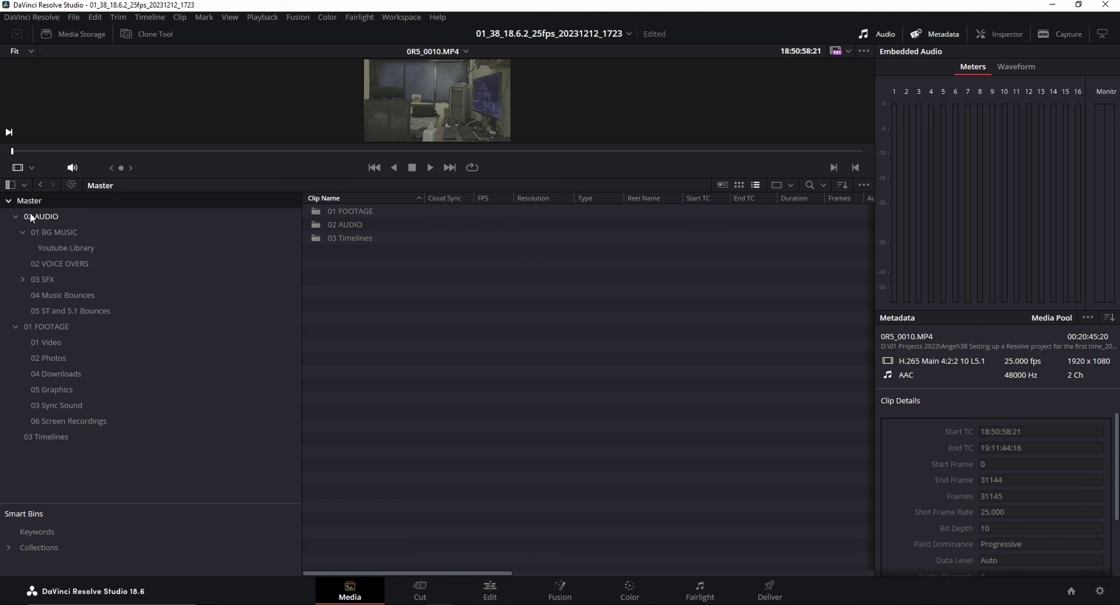
- Browse the 02 AUDIO, 01 FOOTAGE and 03 Timelines bins and show the 01 FOOTAGE contents
left_click(26, 215)
double_click(54, 215)
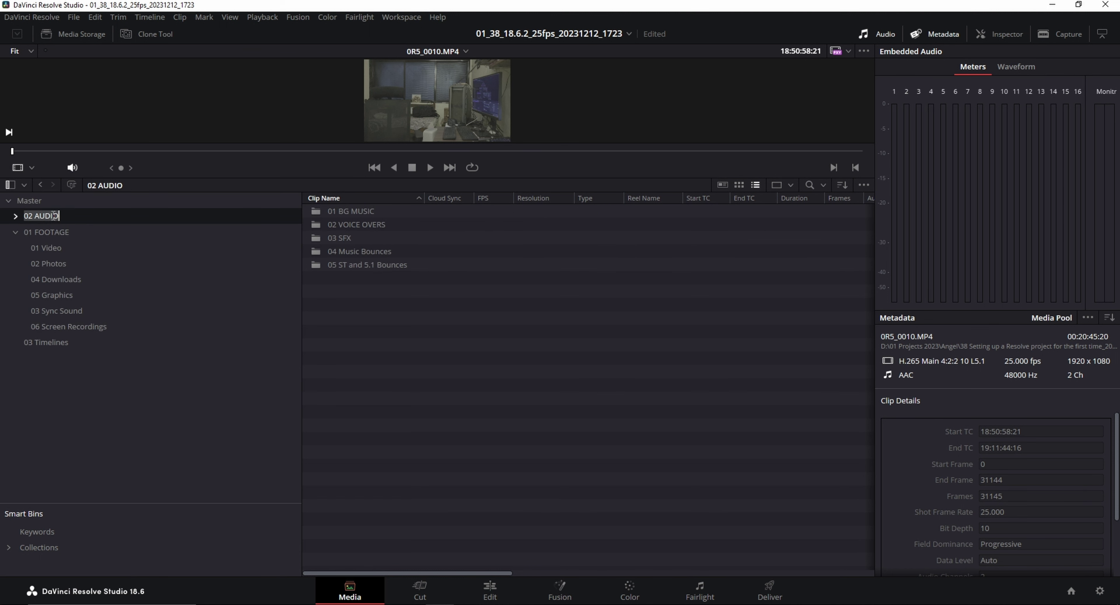
double_click(49, 231)
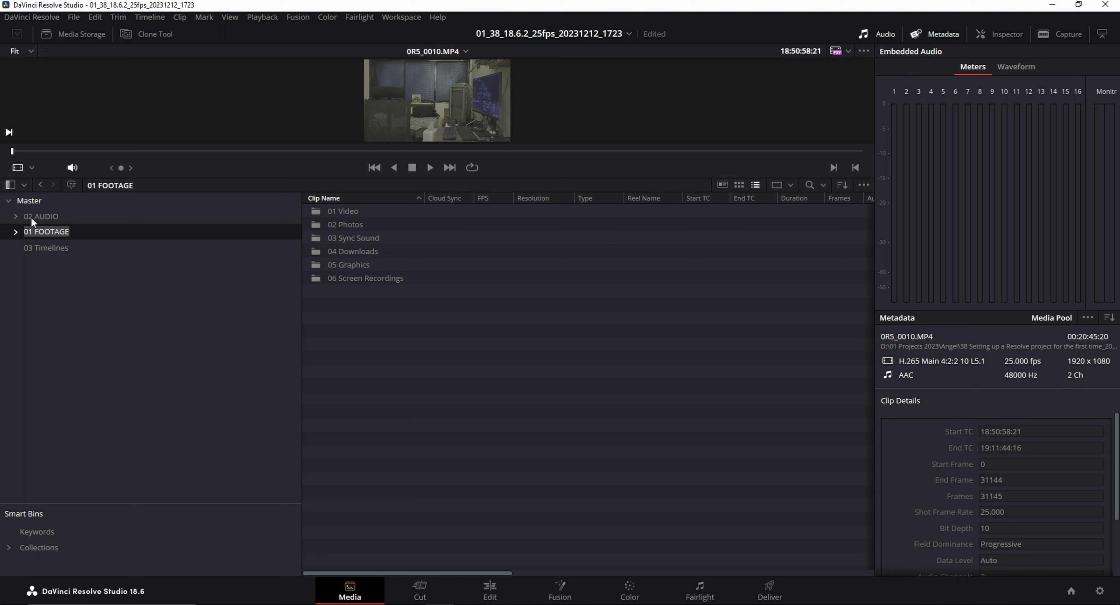
double_click(41, 249)
left_click(143, 251)
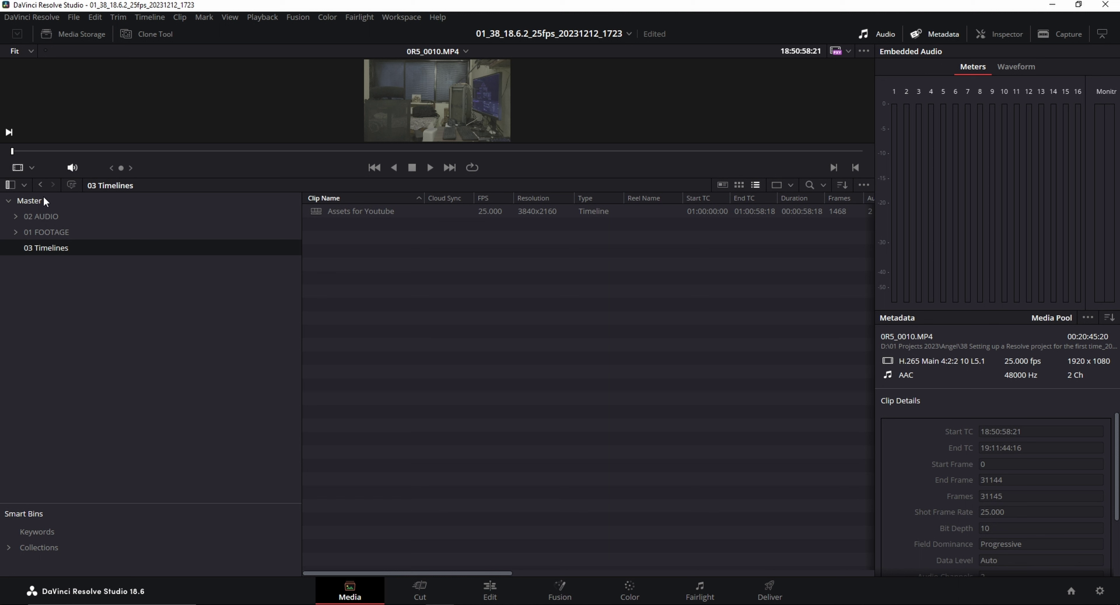
left_click(16, 216)
left_click(16, 331)
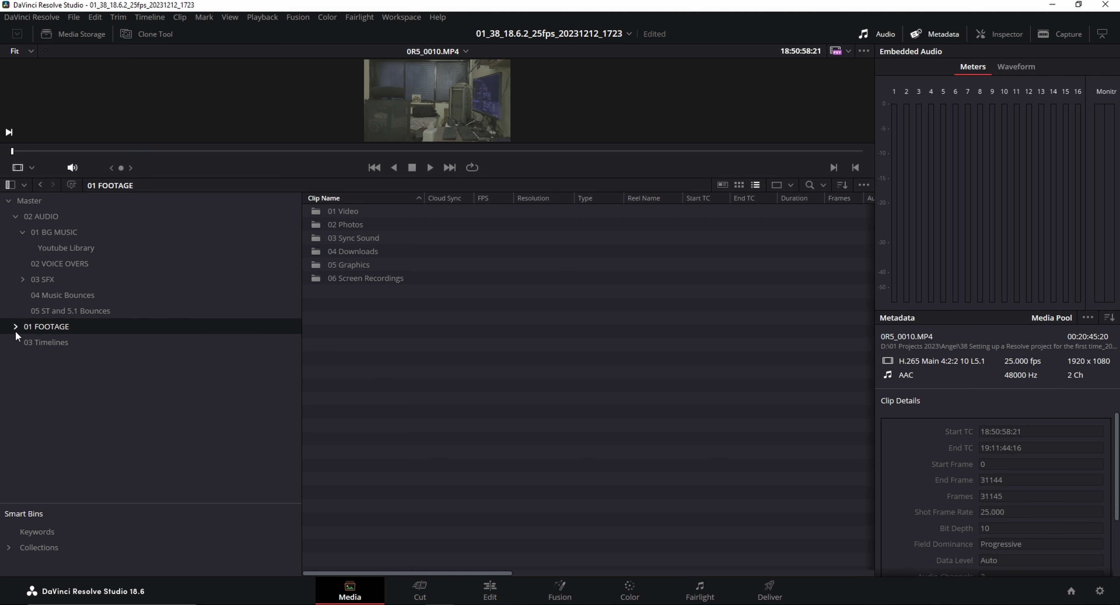
- Open the 01 Video folder, preview 0R5_0002.MP4 in the viewer, and go to the Edit page
double_click(355, 211)
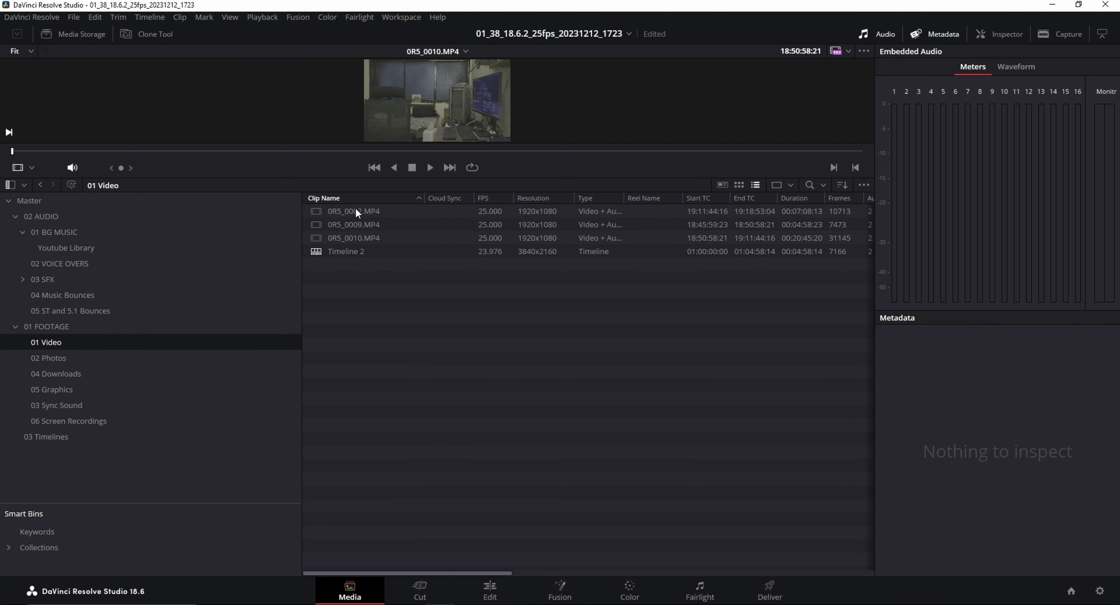
double_click(351, 211)
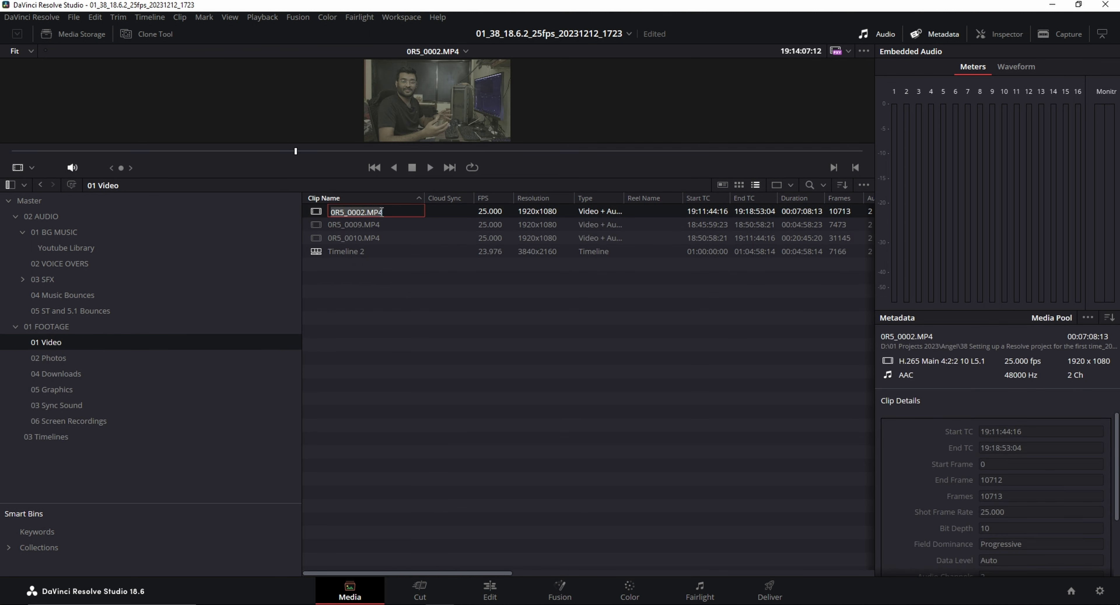
left_click(444, 349)
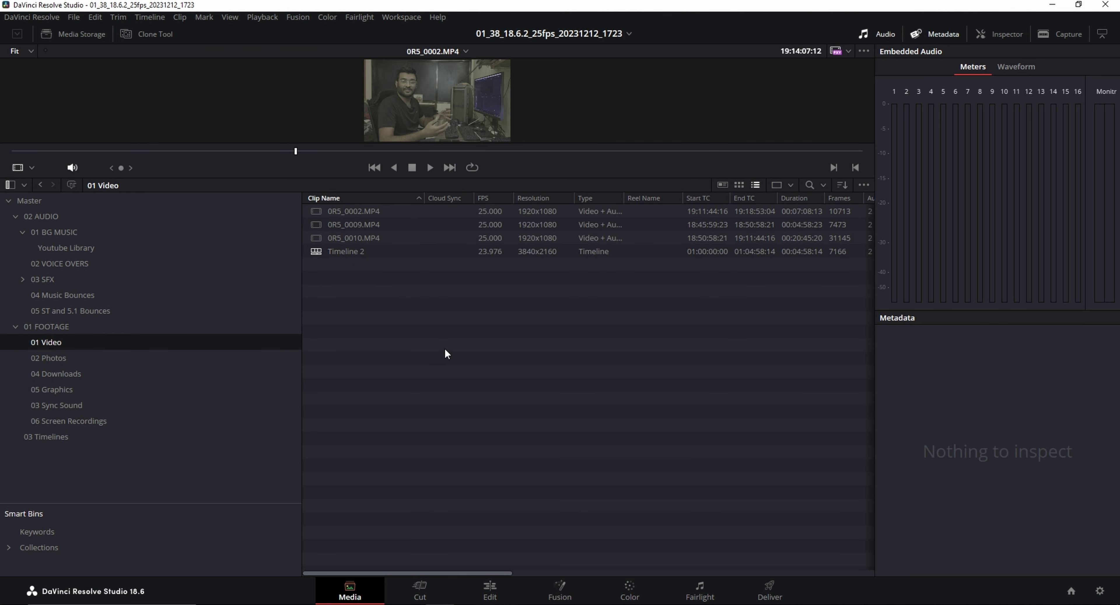
left_click(340, 211)
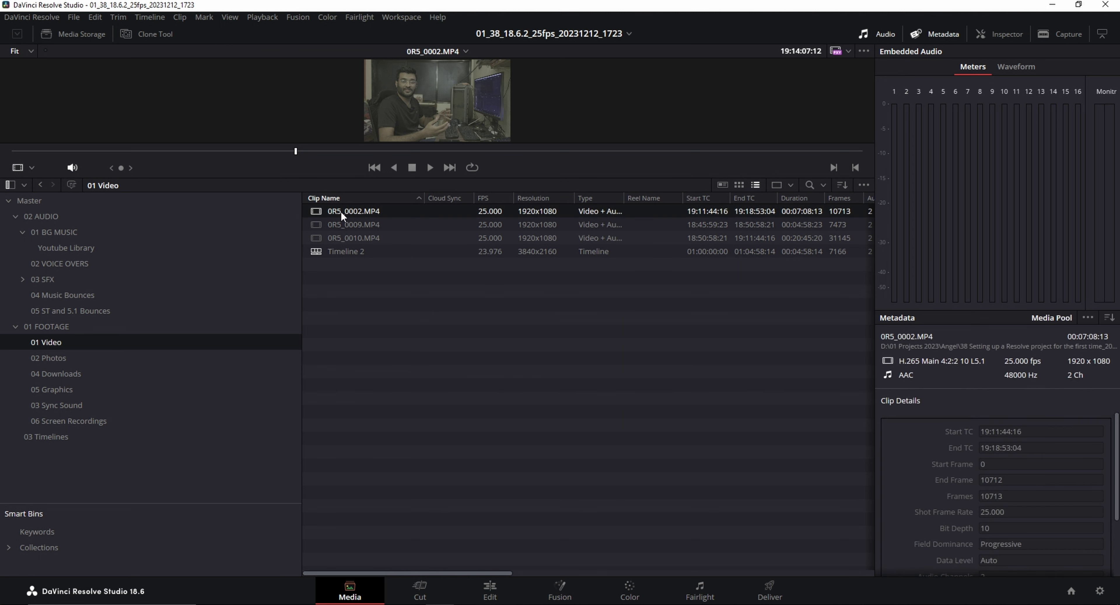
left_click_drag(340, 210, 96, 156)
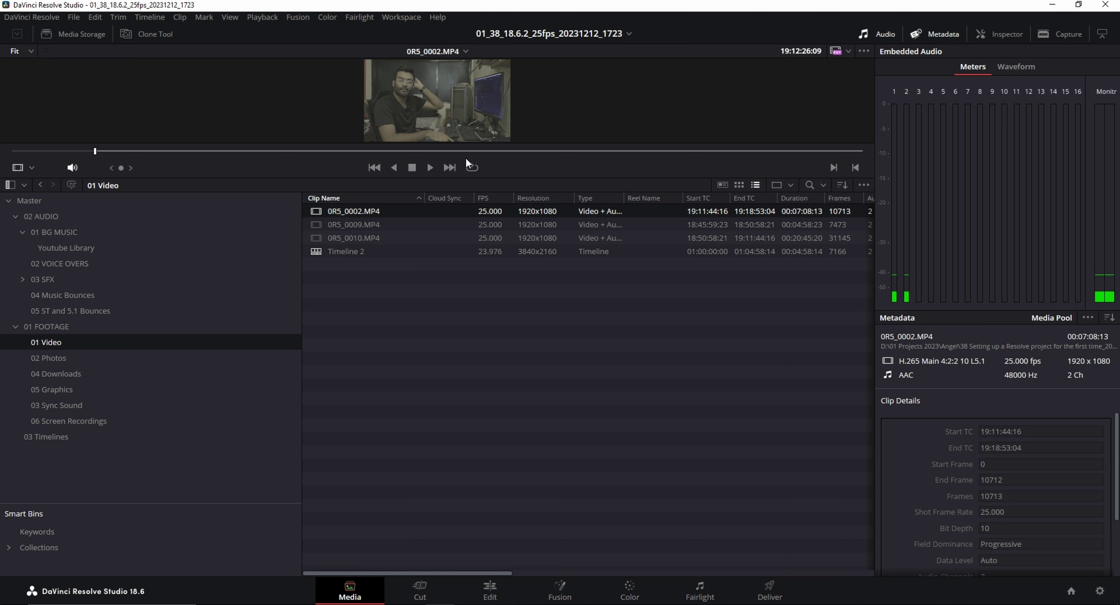
left_click(557, 152)
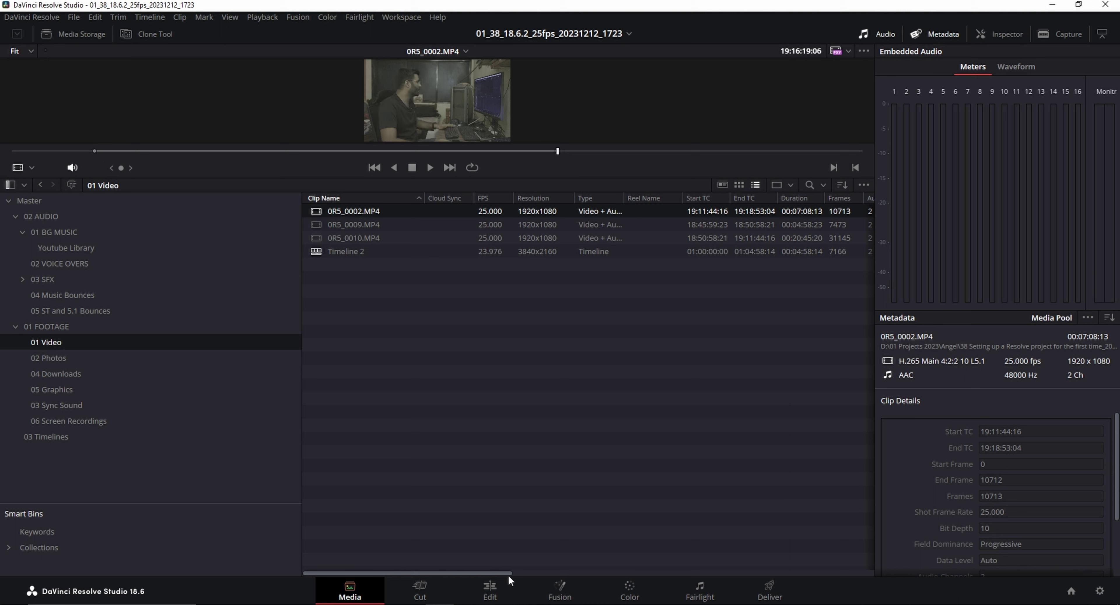
left_click(490, 591)
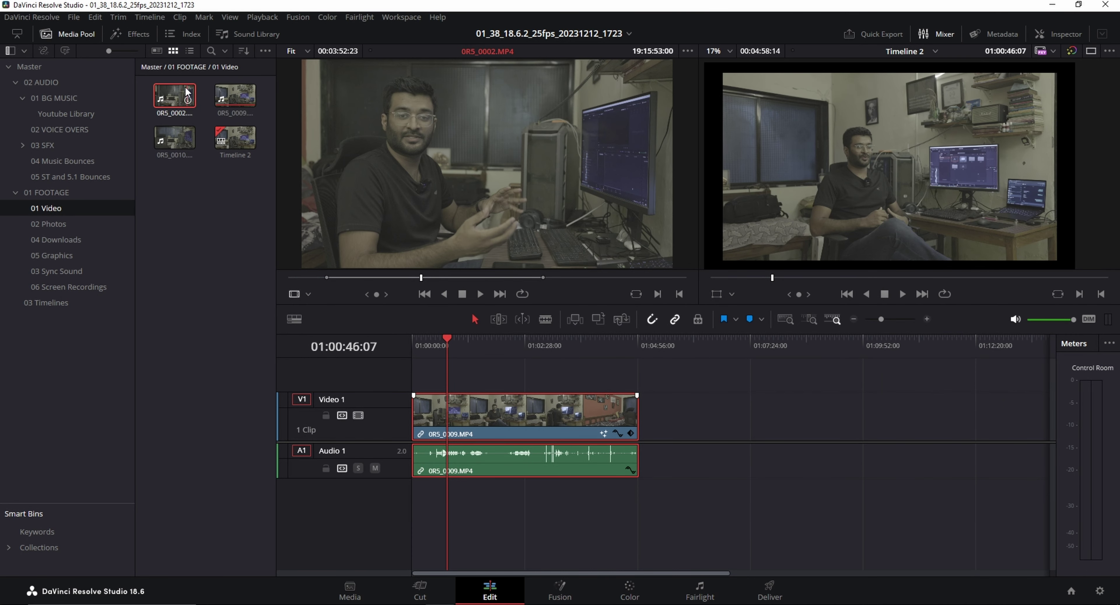
- Add 0R5_0002.MP4 after the first clip, then append a 20-second In/Out section of it
left_click(548, 277)
left_click_drag(500, 256, 637, 432)
left_click(403, 279)
key("i")
left_click(422, 279)
key("o")
left_click_drag(456, 231, 817, 442)
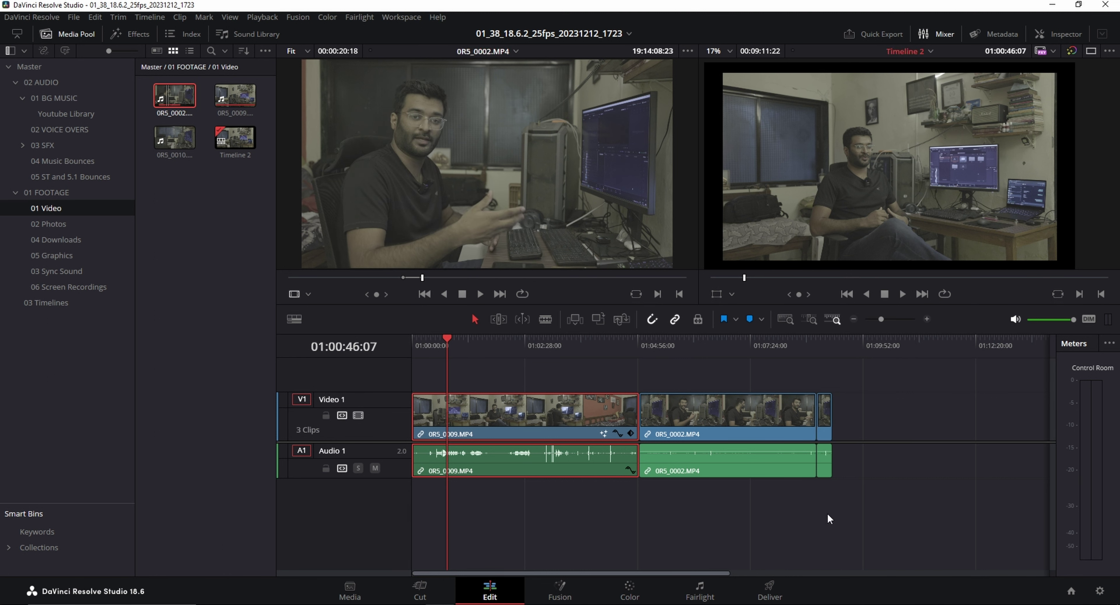
mouse_move(611, 258)
left_click(418, 596)
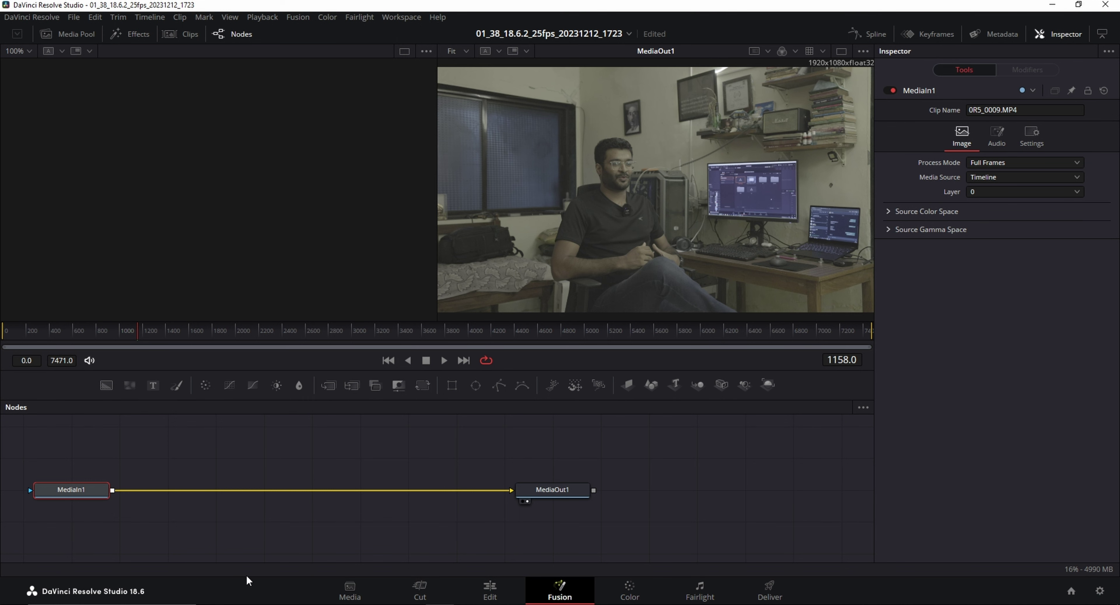
- Move node 01 on the Color page, line up MediaIn1 and MediaOut1 in Fusion, then open Fairlight
left_click(629, 592)
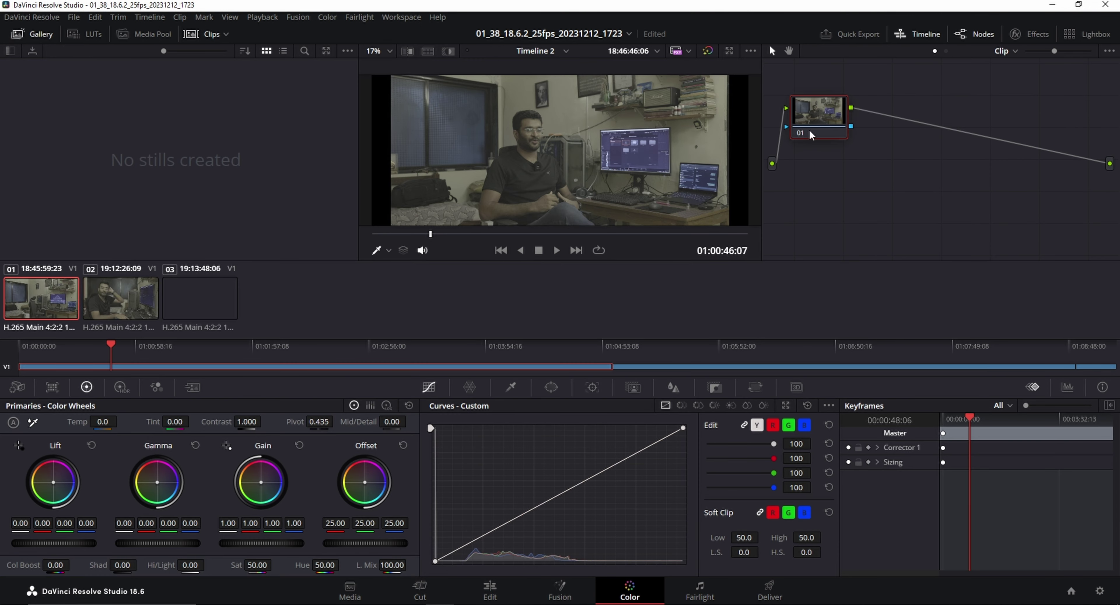
left_click_drag(893, 182, 836, 137)
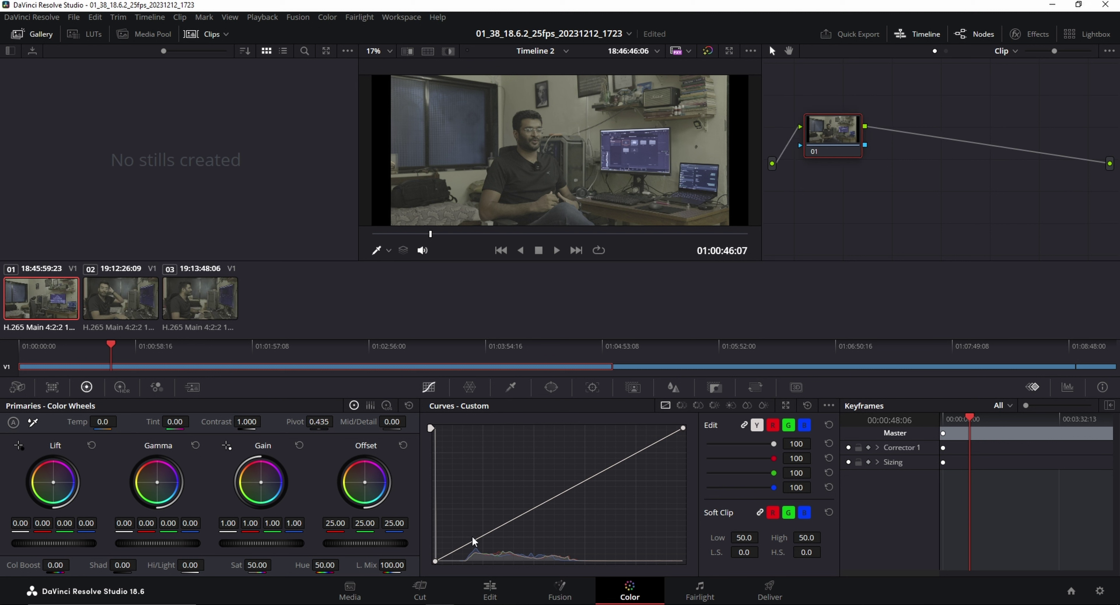
left_click(559, 591)
left_click_drag(80, 496, 85, 470)
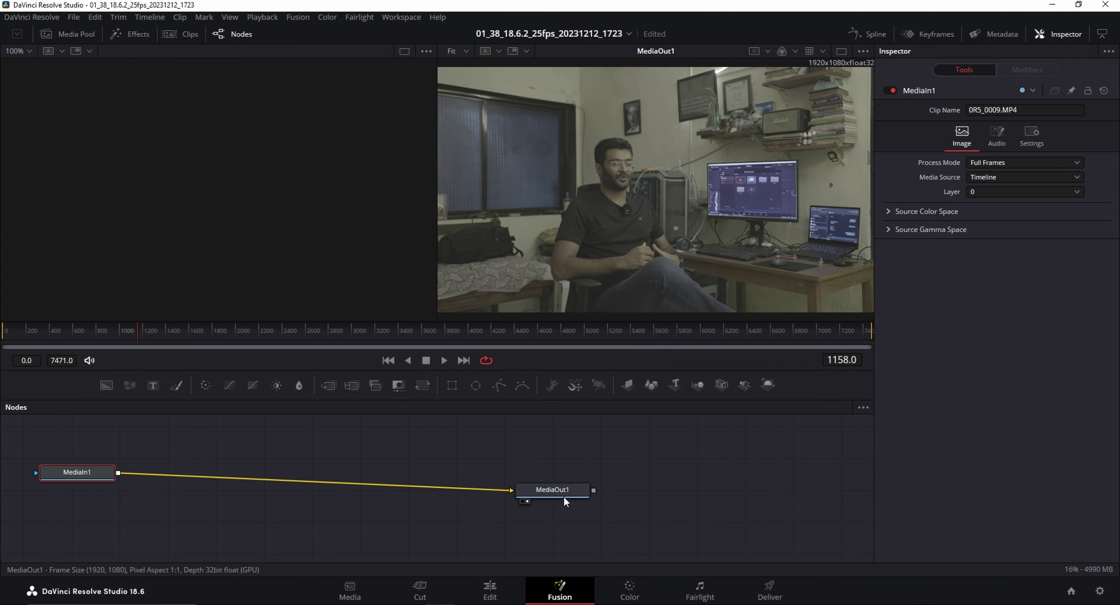
left_click_drag(560, 494, 765, 477)
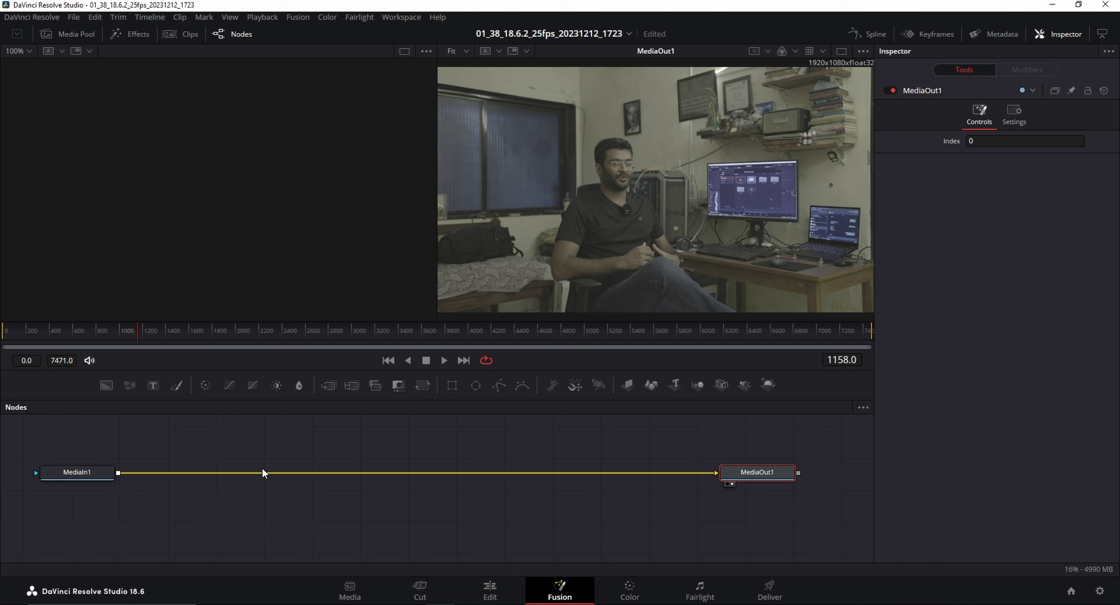
left_click(718, 597)
scroll(435, 310, "up", 3)
scroll(444, 318, "down", 3)
scroll(444, 320, "up", 3)
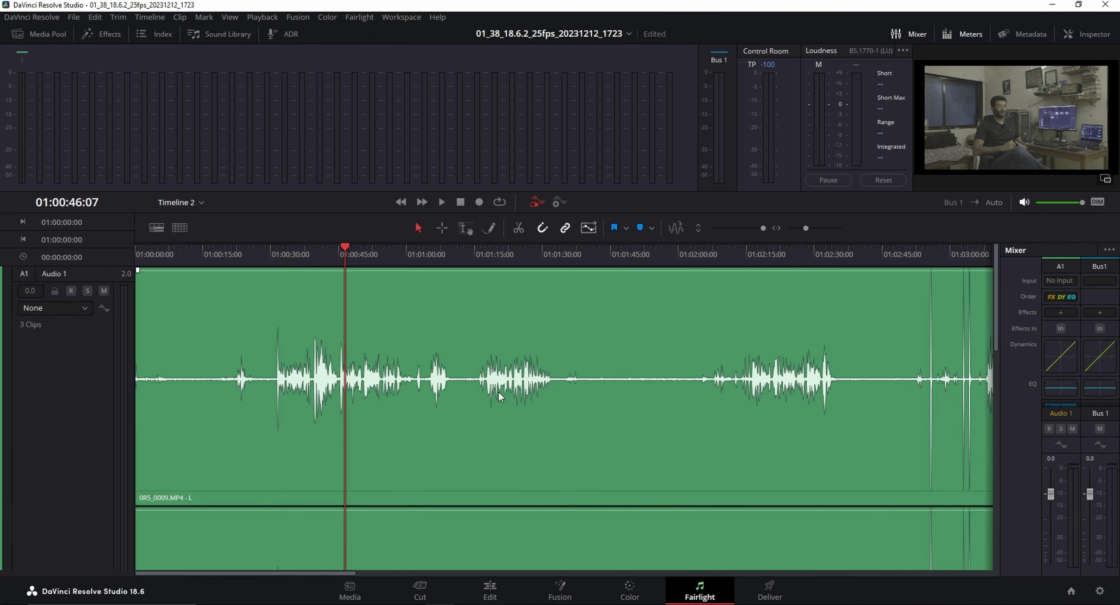
- Zoom around the Fairlight timeline, then return to Edit with the playhead at 01:01:05:02
scroll(375, 378, "down", 1)
scroll(501, 418, "up", 1)
scroll(413, 407, "up", 10)
scroll(603, 422, "down", 10)
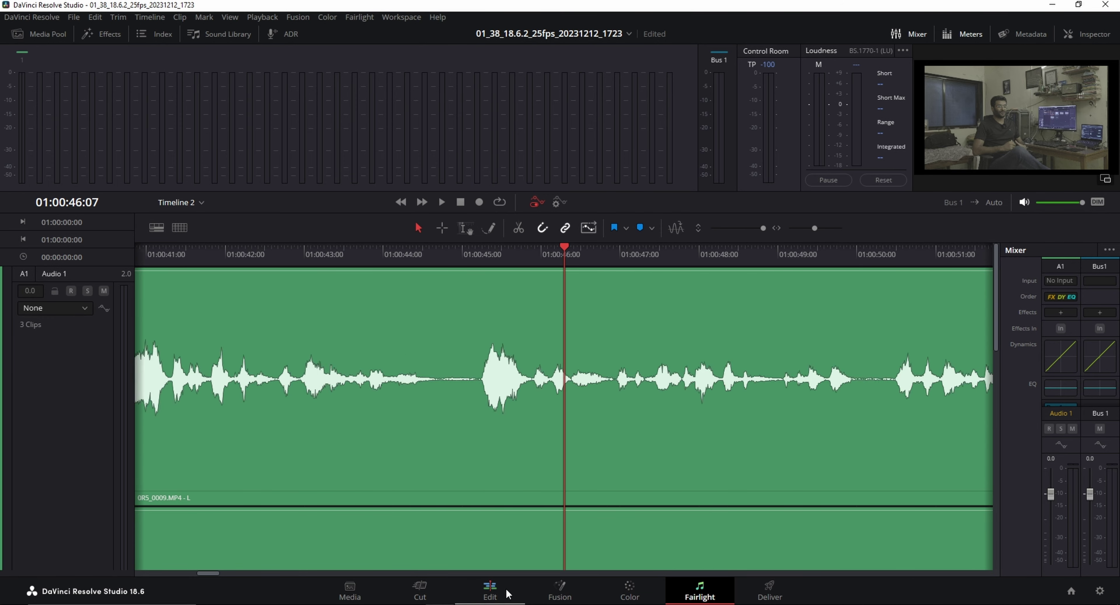
left_click(489, 591)
left_click_drag(555, 353, 463, 368)
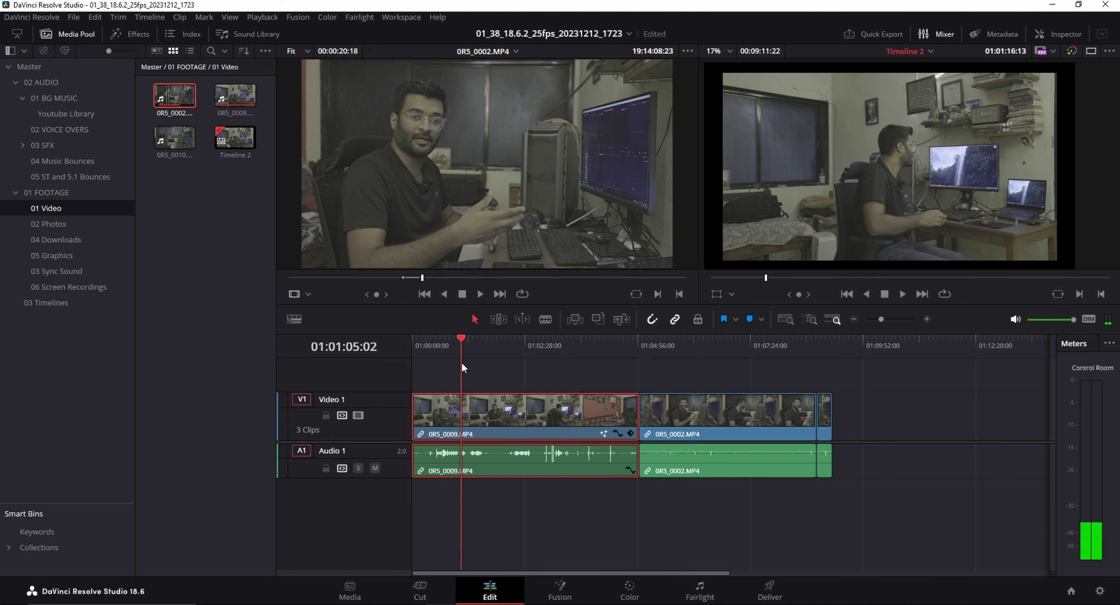
- Enlarge the Audio 1 track, play Timeline 2 from the playhead, and move on to Deliver
scroll(463, 367, "up", 10)
left_click_drag(388, 477, 400, 565)
scroll(889, 462, "up", 5)
key("space")
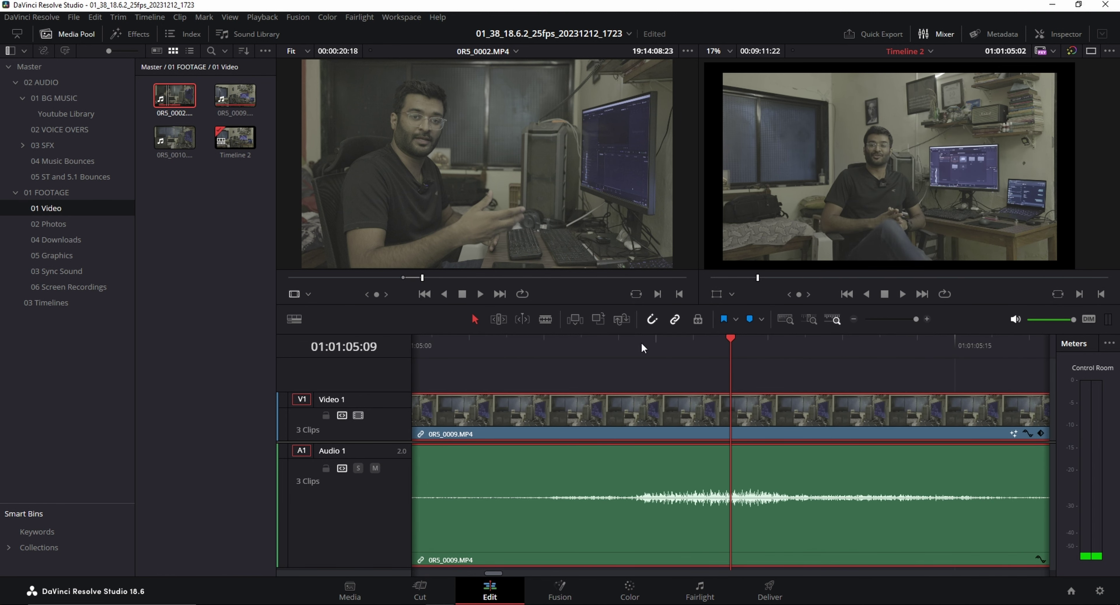
left_click(699, 592)
left_click(769, 597)
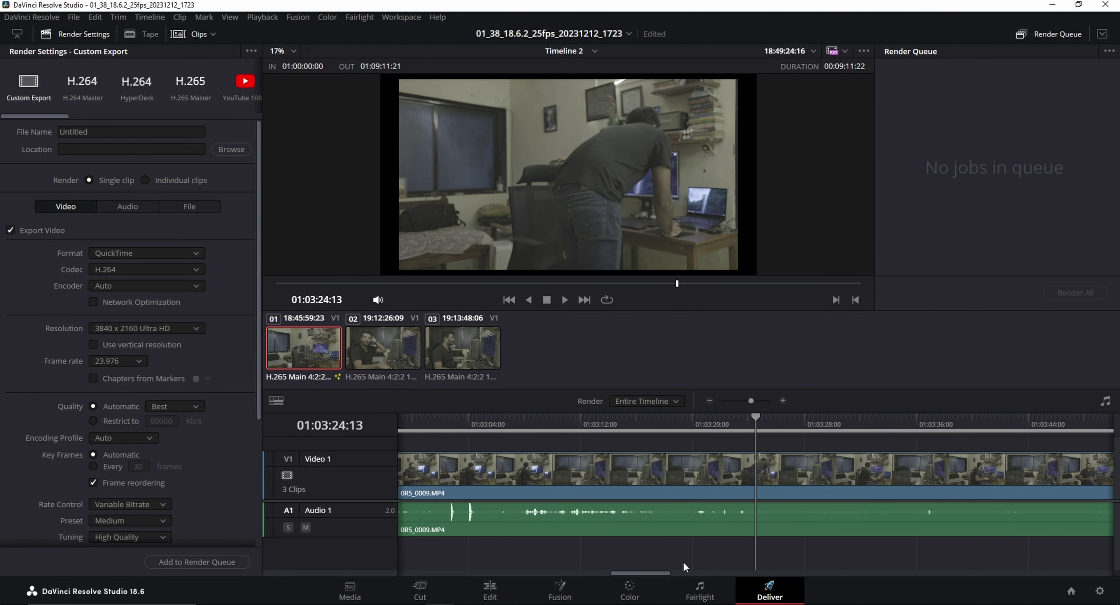
left_click(391, 283)
left_click(398, 342)
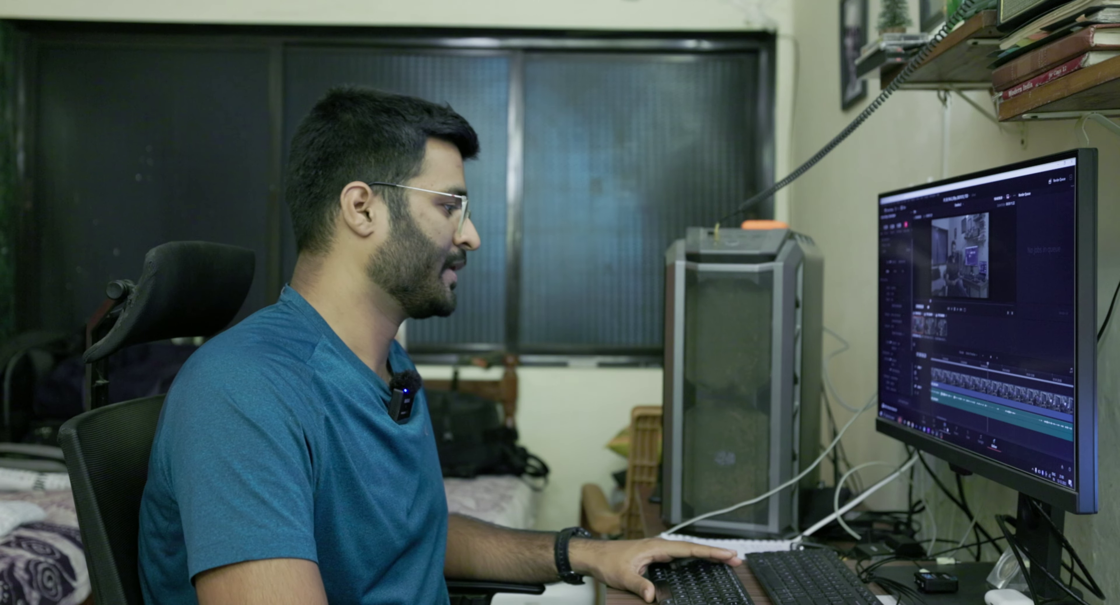
- Jump back to the Edit page with Shift+4 and open the DaVinci Resolve menu
key("shift+4")
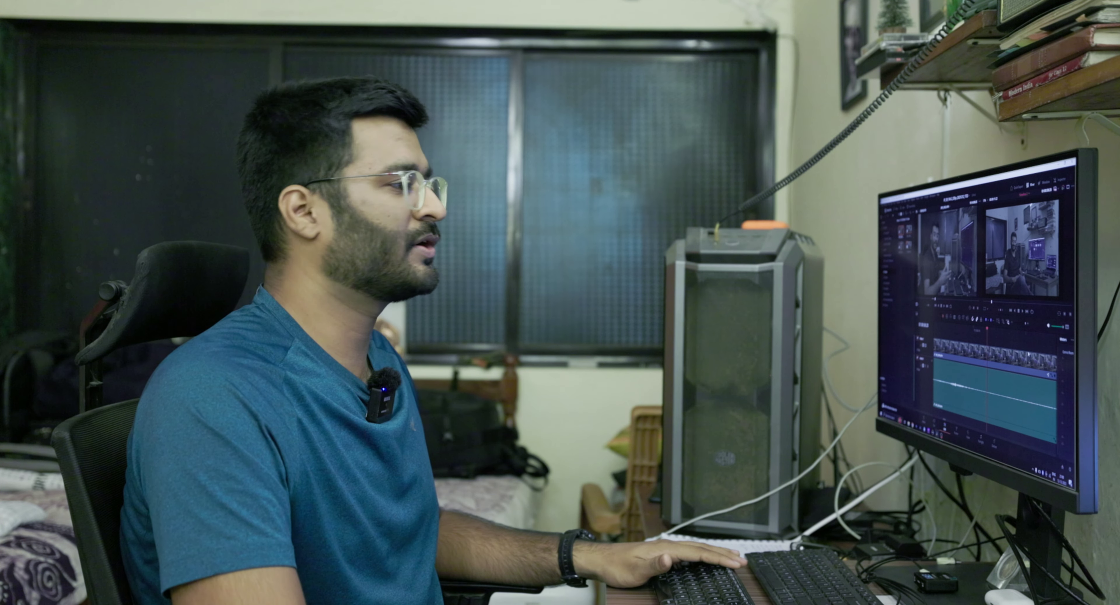
left_click(44, 19)
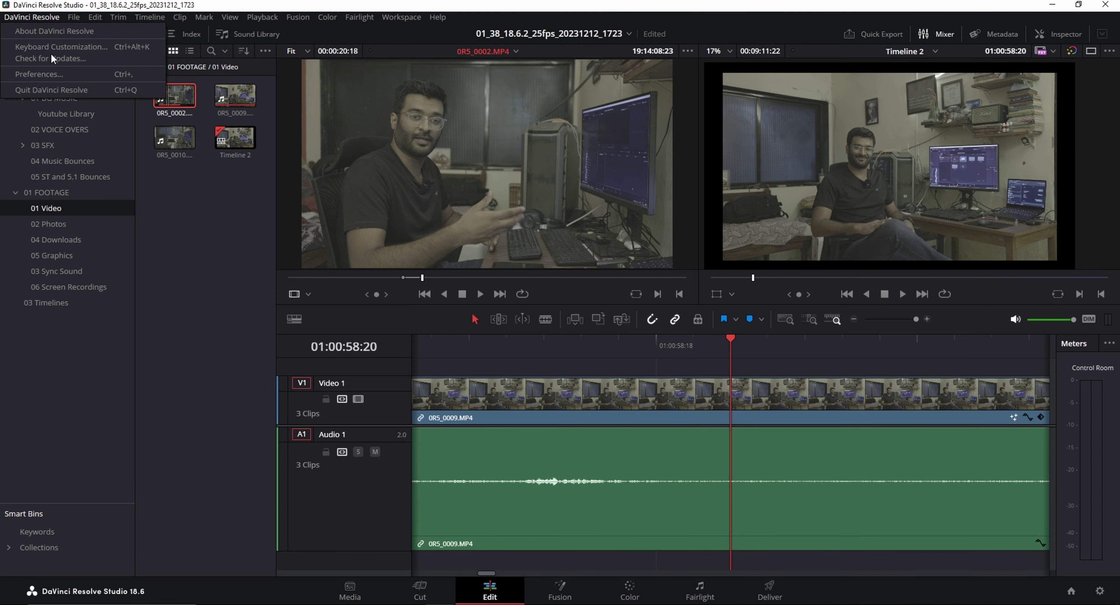
- Choose Preferences from the DaVinci Resolve menu
left_click(48, 76)
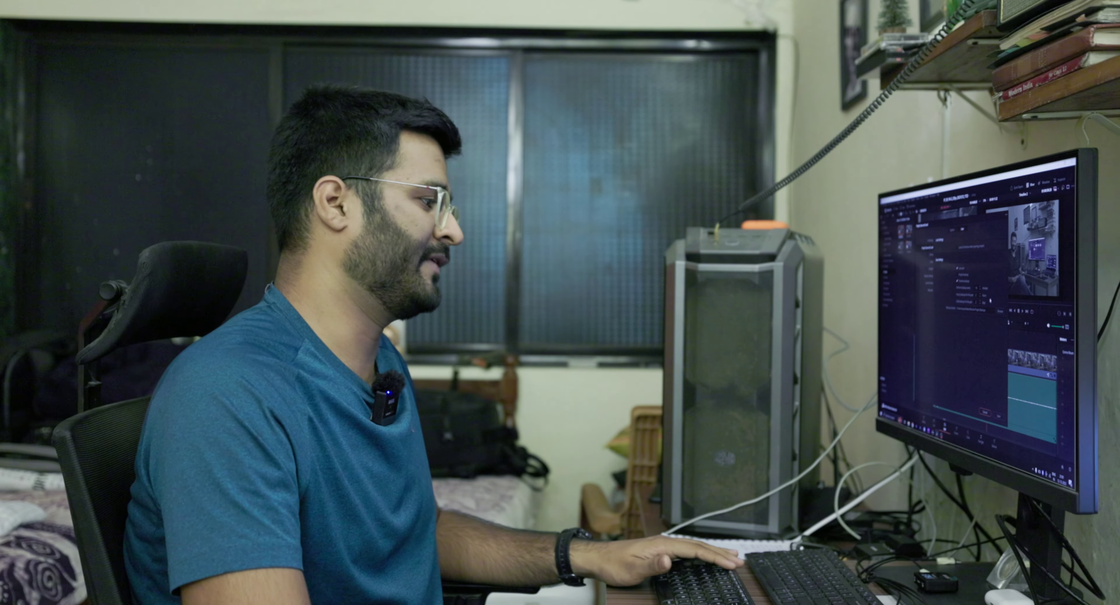
- Save the user preferences and close the dialog
left_click(985, 414)
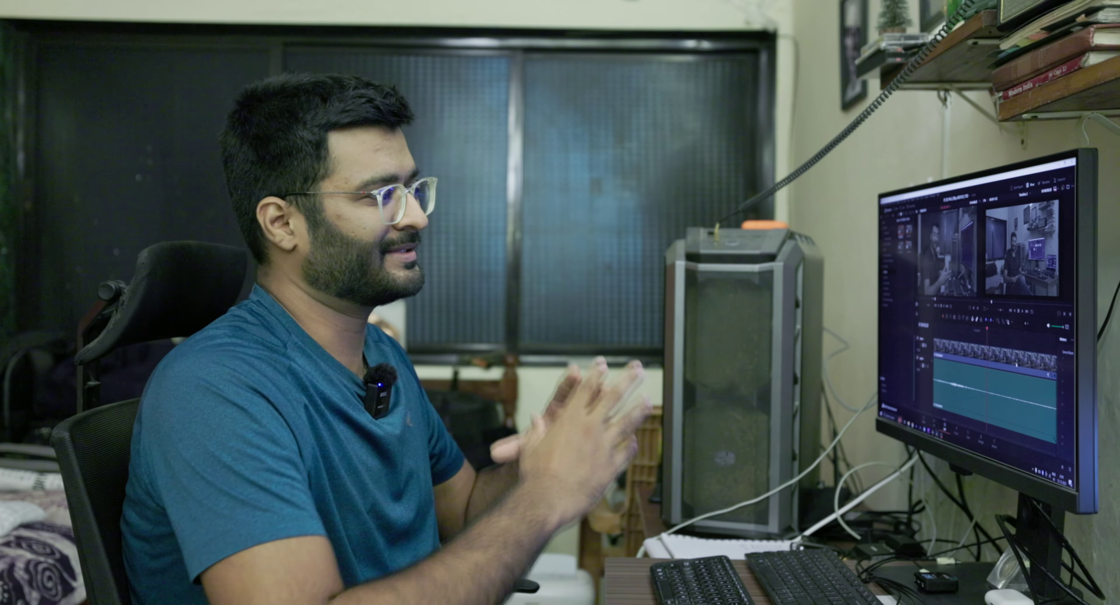